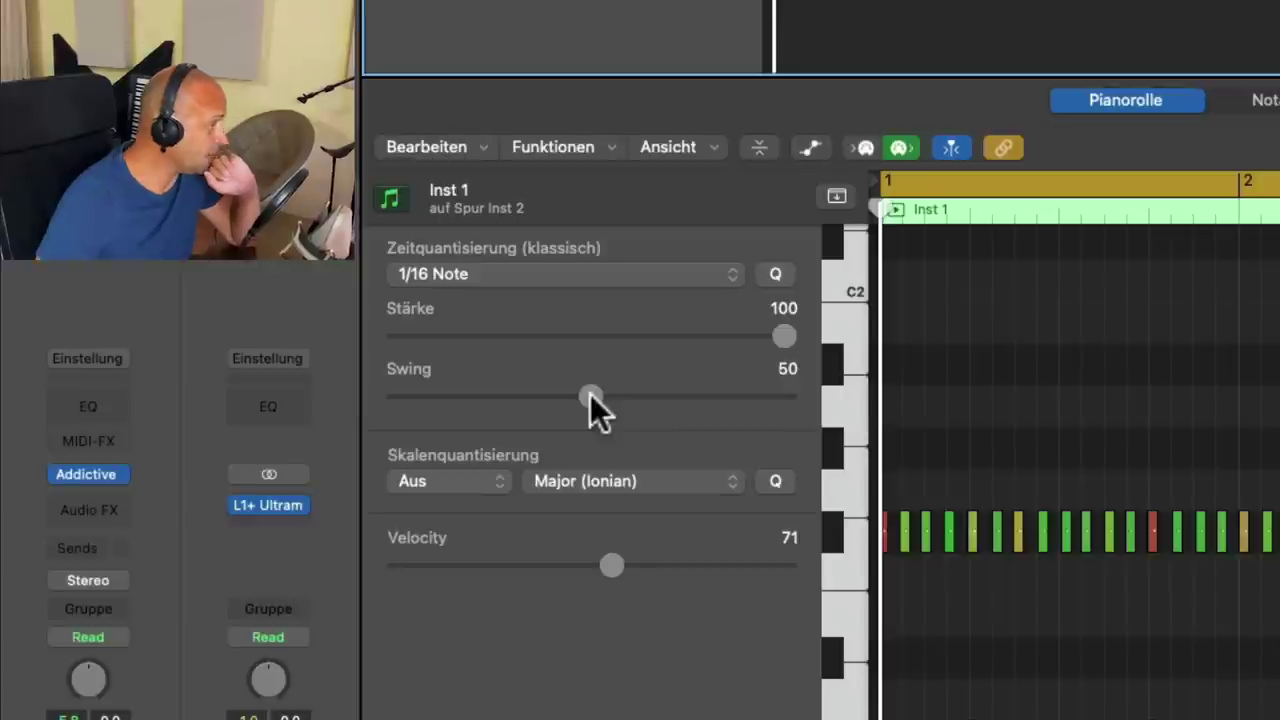
# Try the quantization swing at its extremes of 0 and 100, and return it to 50.
pyautogui.moveTo(591, 394); pyautogui.dragTo(327, 387)
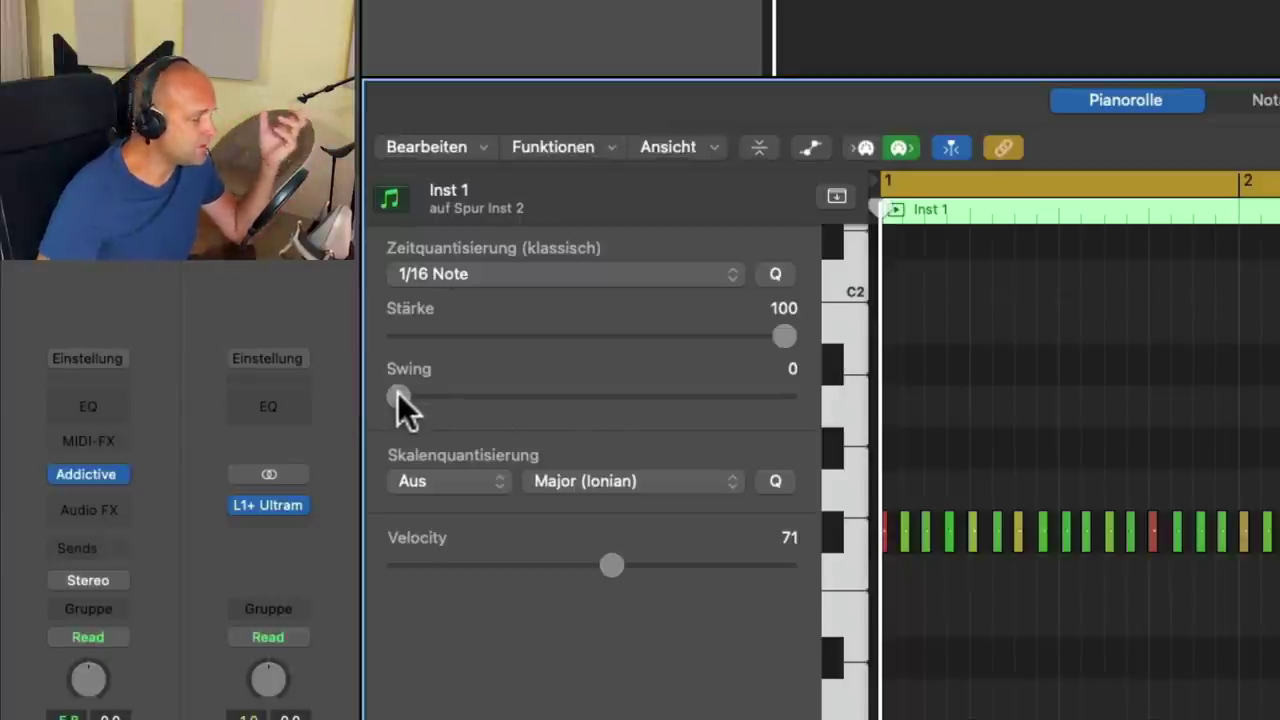
pyautogui.moveTo(398, 395); pyautogui.dragTo(888, 418)
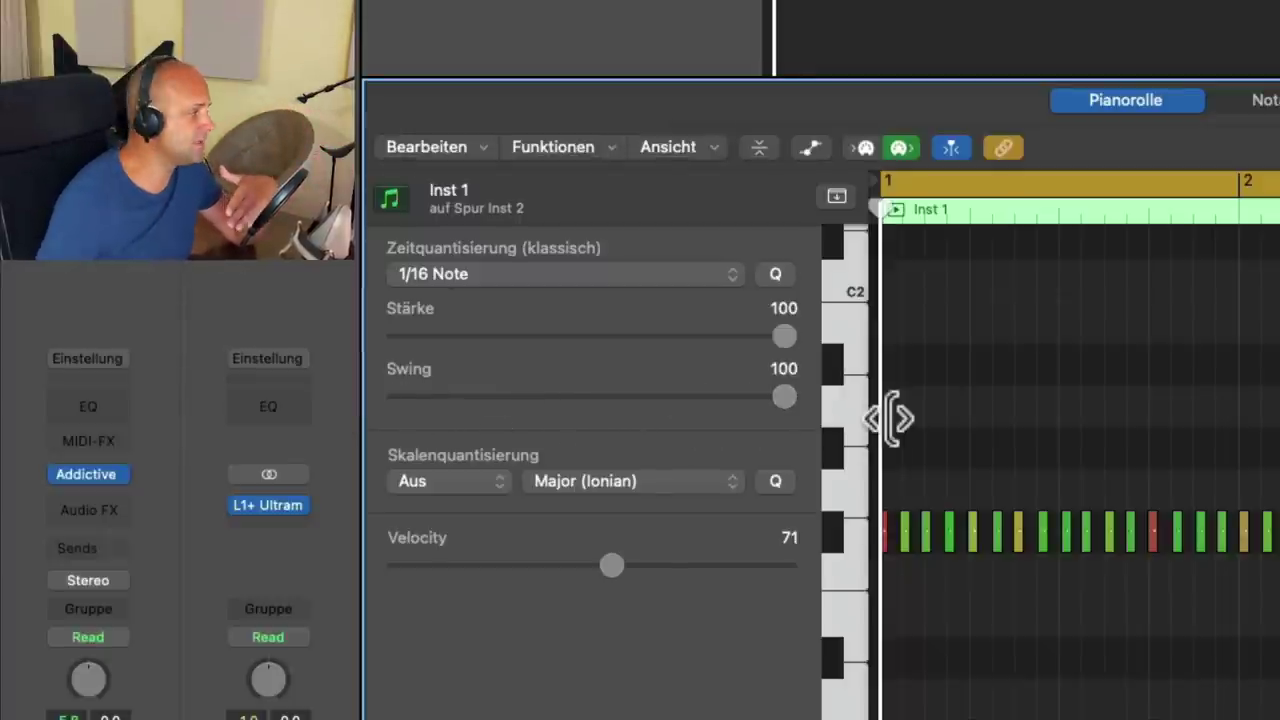
pyautogui.hscroll(1, 870, 415)
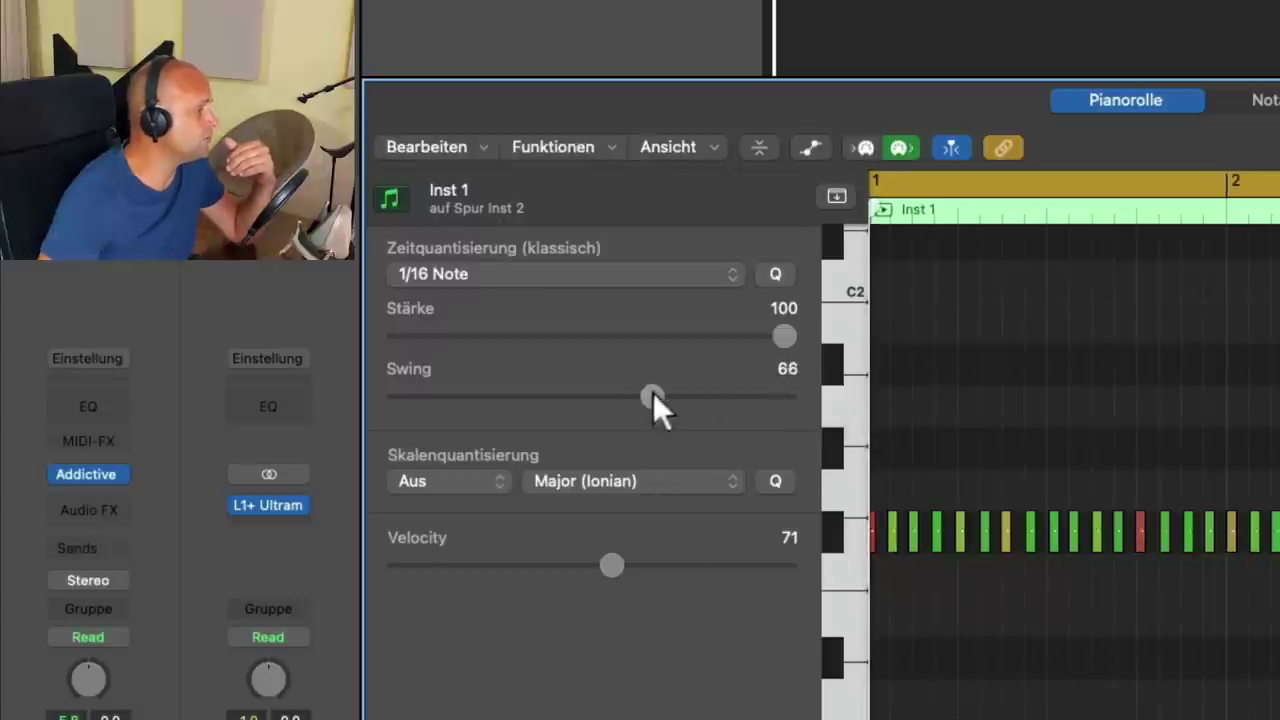
pyautogui.moveTo(644, 390); pyautogui.dragTo(600, 391)
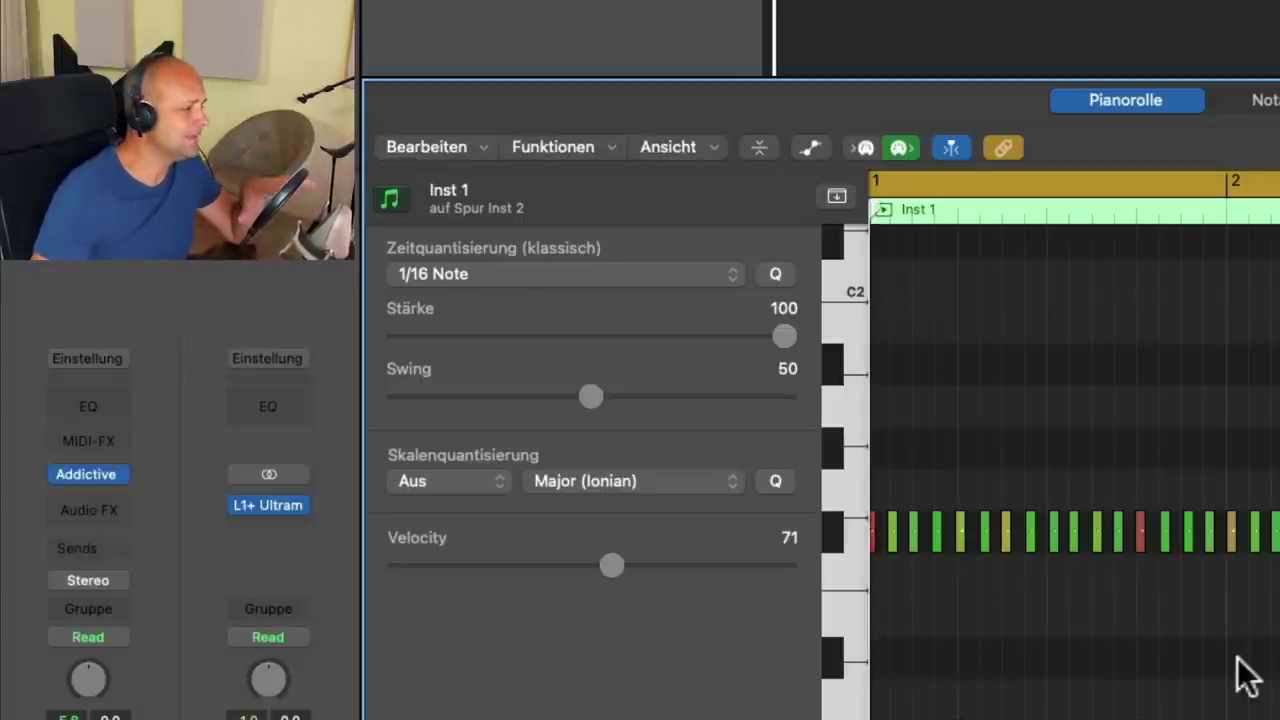
# Listen to the unquantized Inst 1 drum pattern and check how it looks as notation before returning to the piano roll.
pyautogui.press('space')
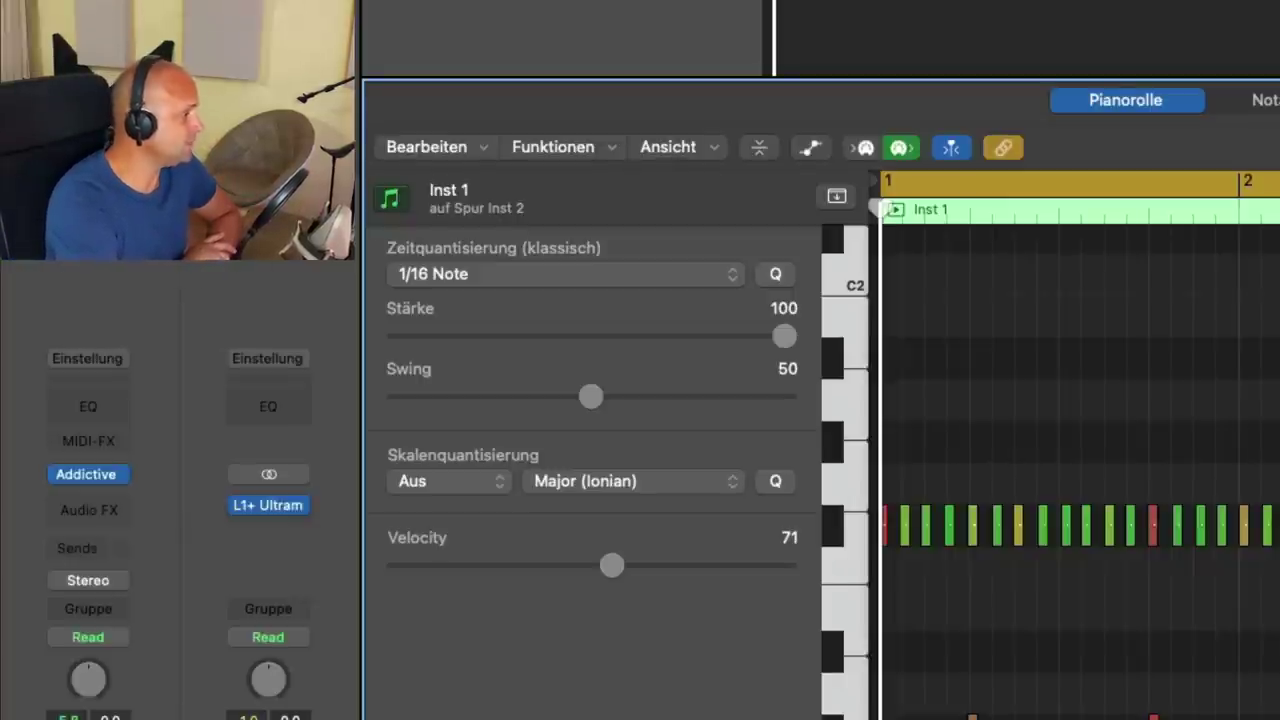
pyautogui.press('space')
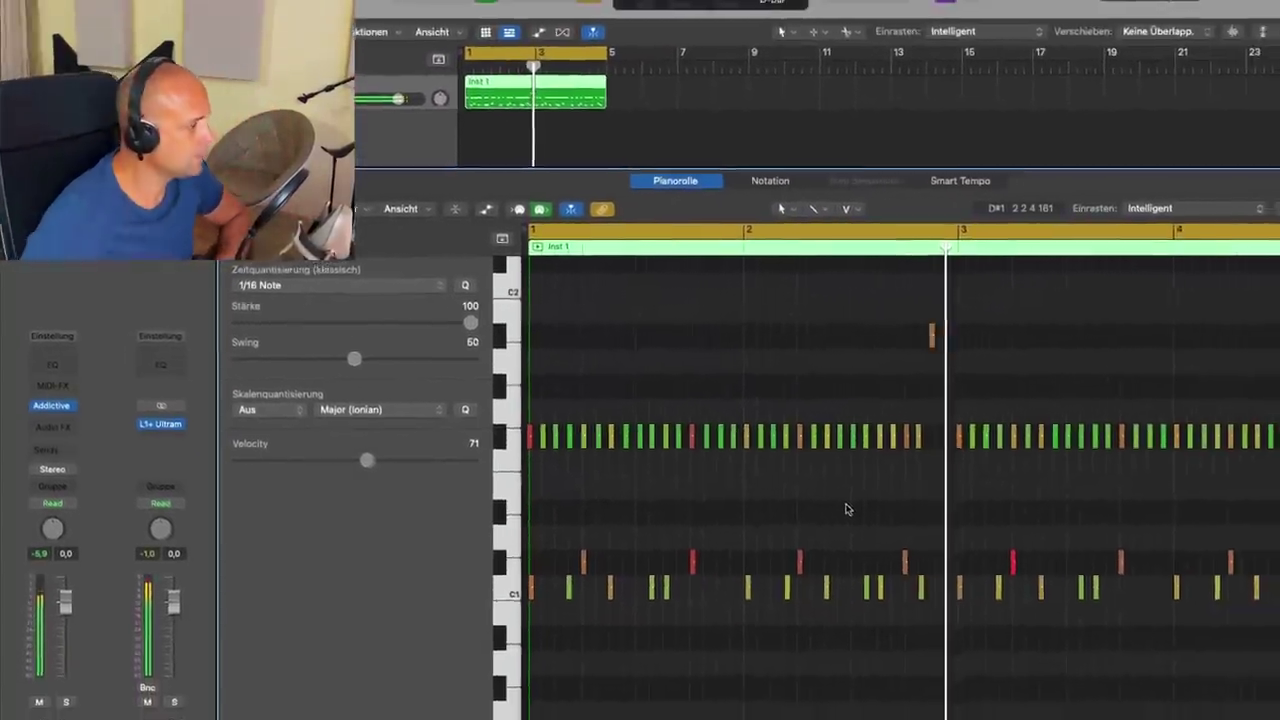
pyautogui.press('space')
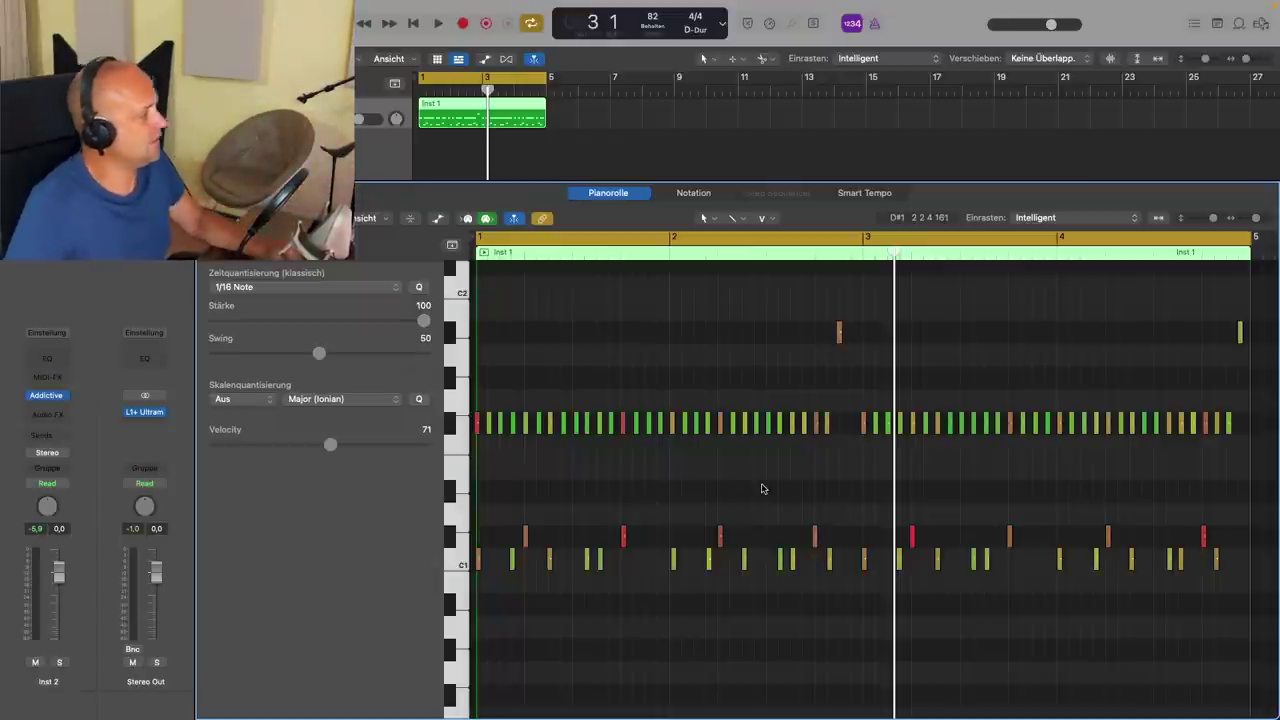
pyautogui.click(690, 195)
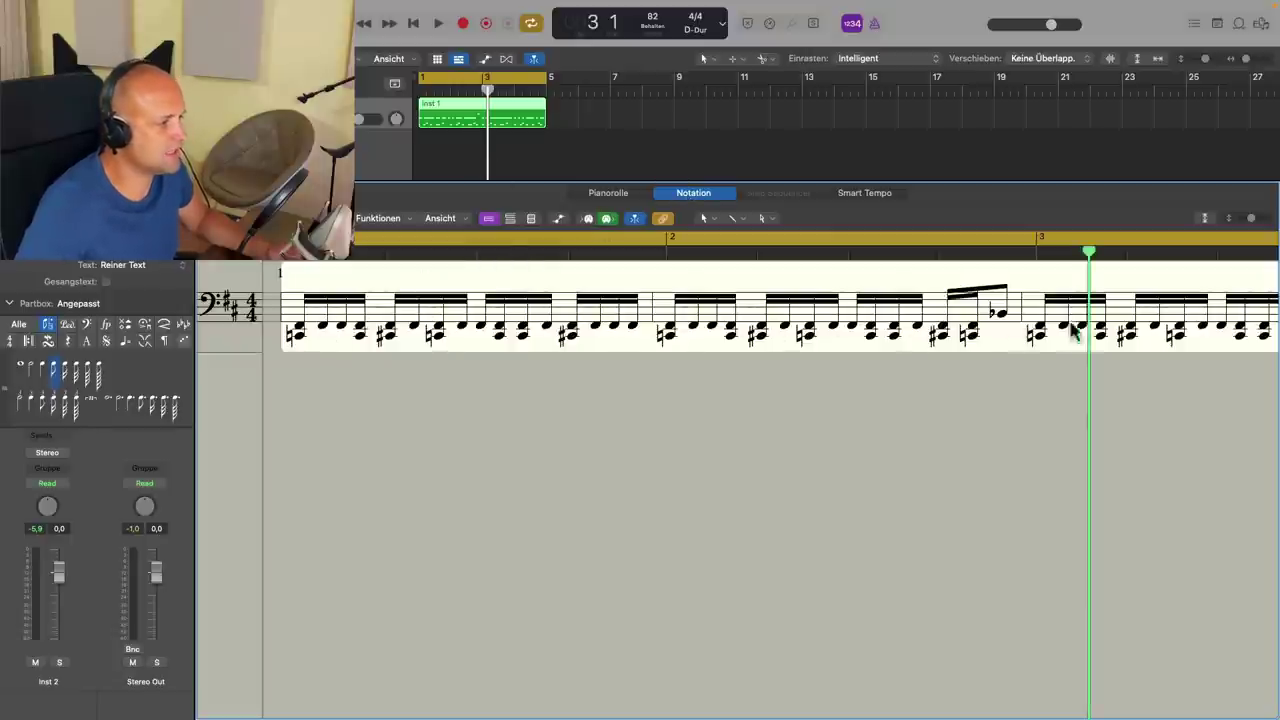
pyautogui.click(602, 195)
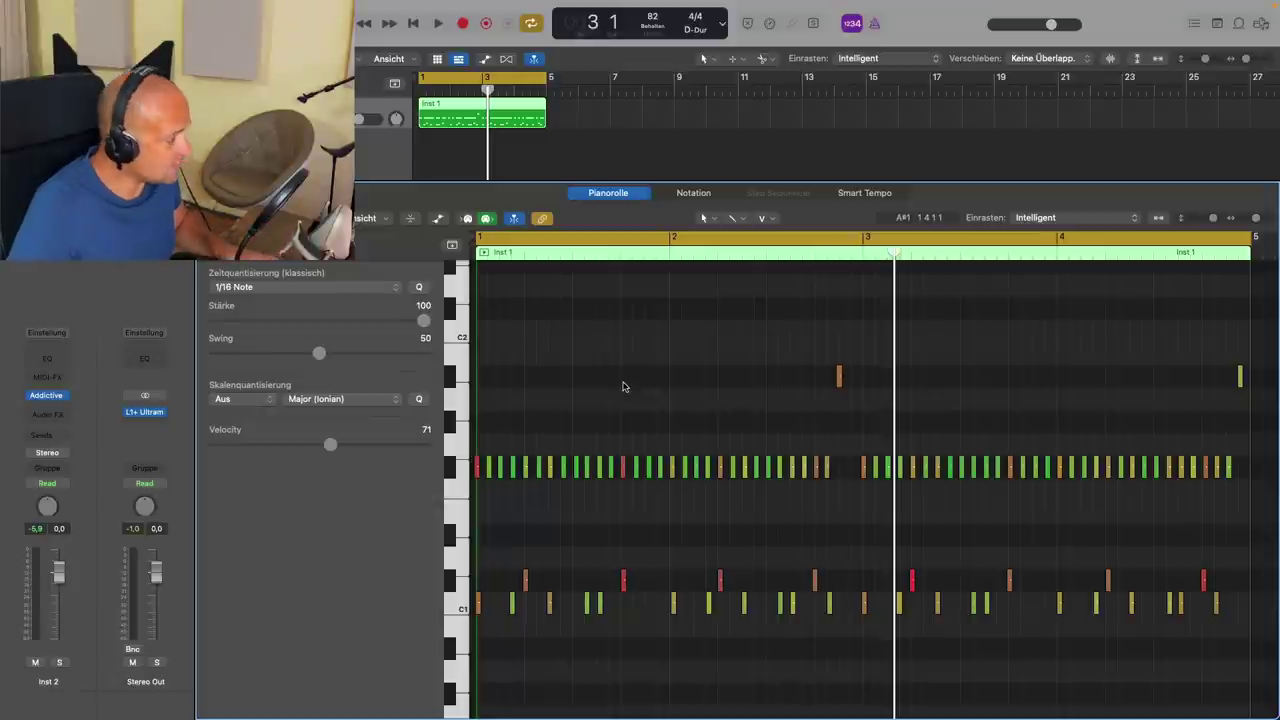
# Quantize all notes of Inst 1 to 1/16 notes at strength 100 and swing 50, and play back the result.
pyautogui.press('super+a')
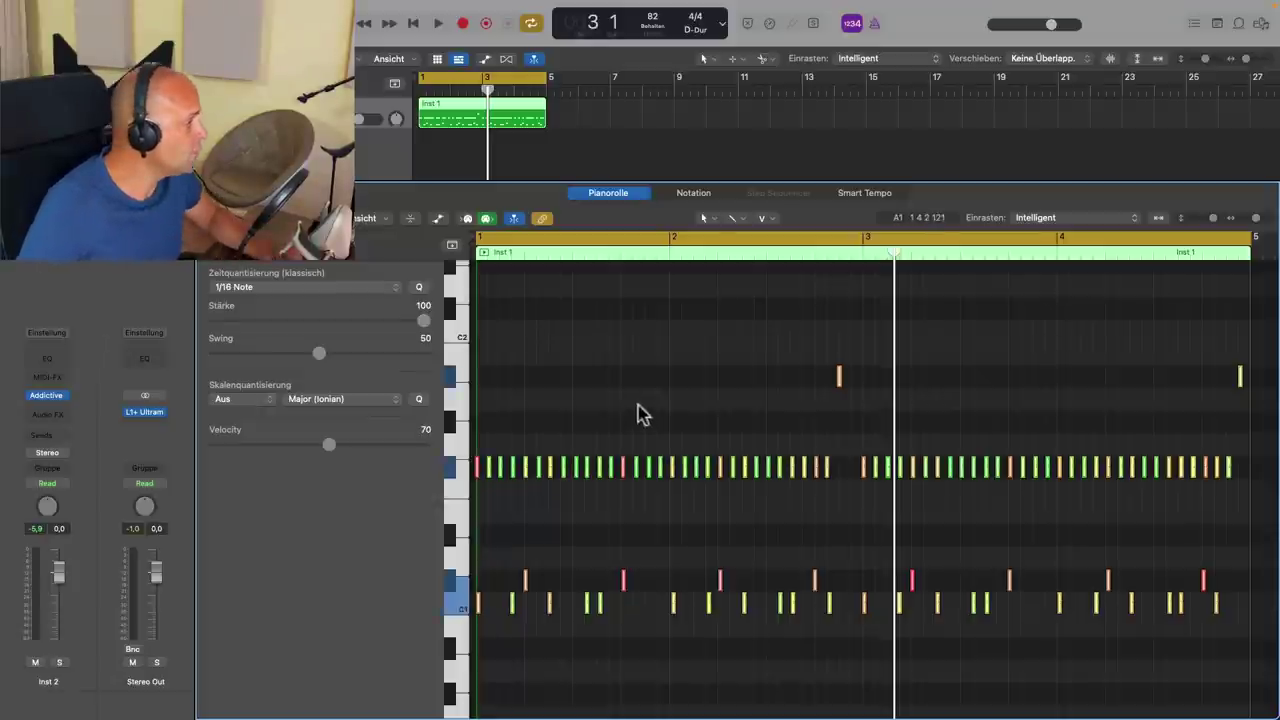
pyautogui.click(419, 290)
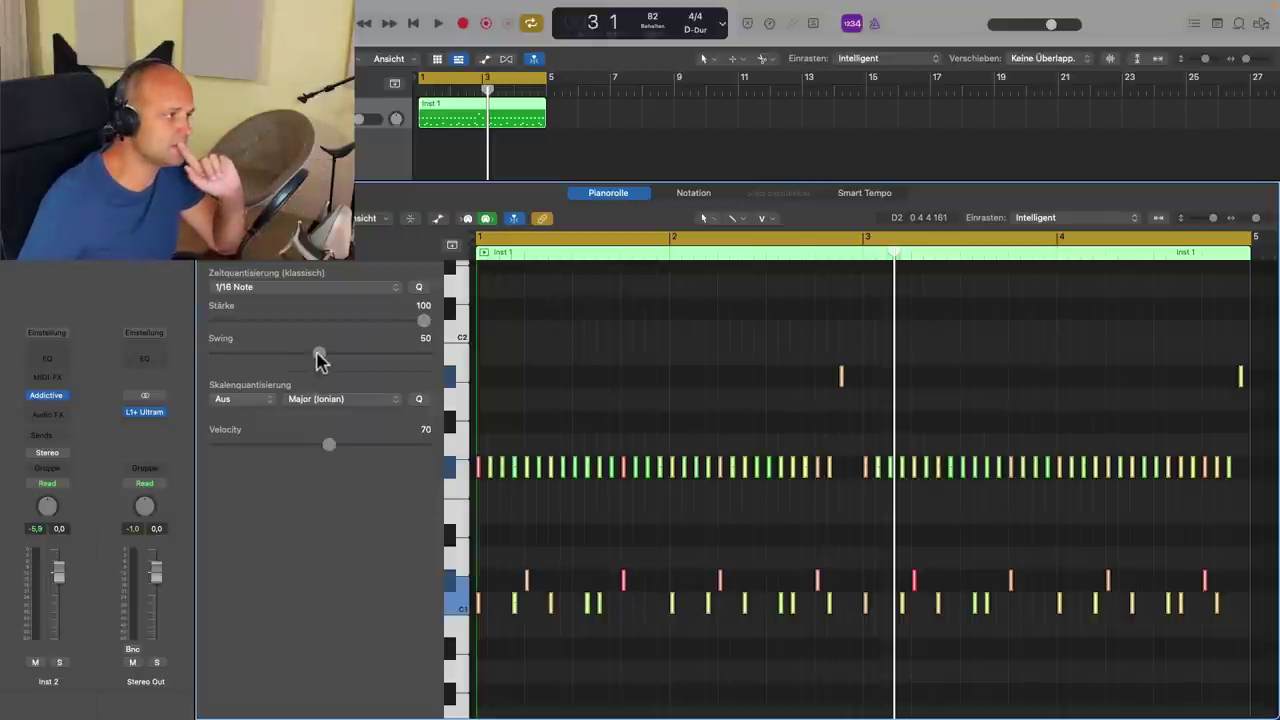
pyautogui.press('space')
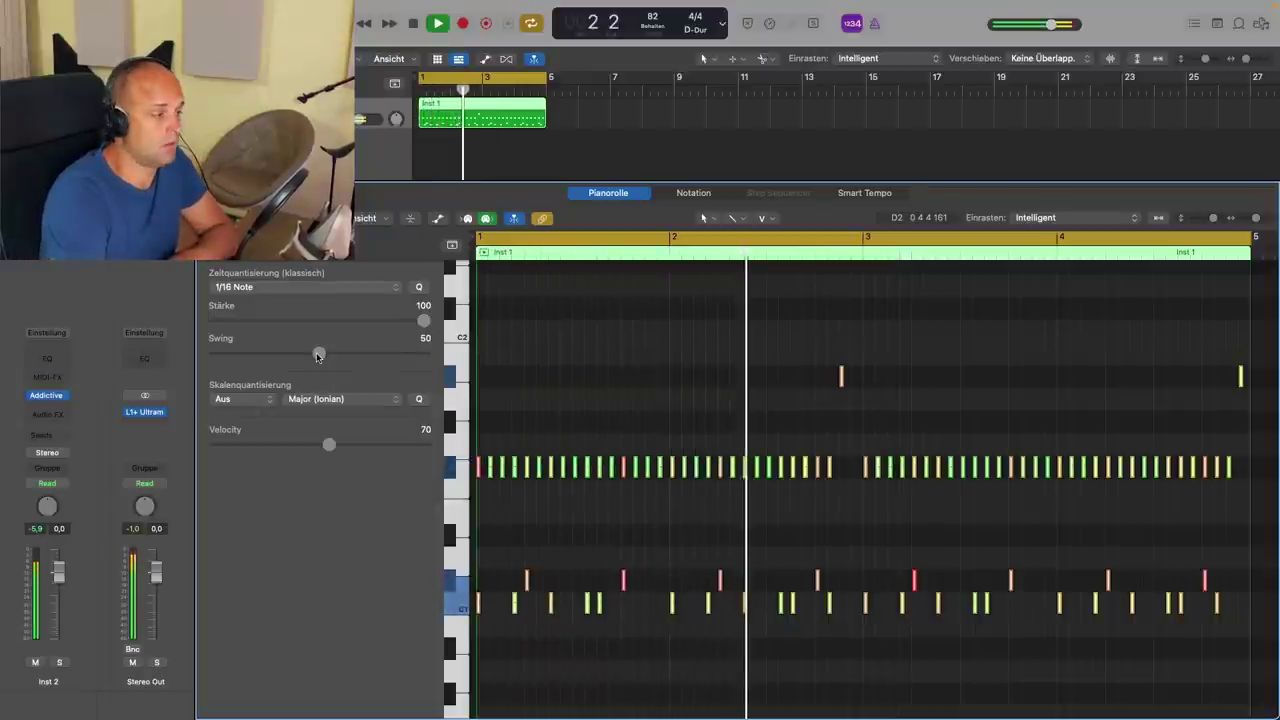
pyautogui.press('space')
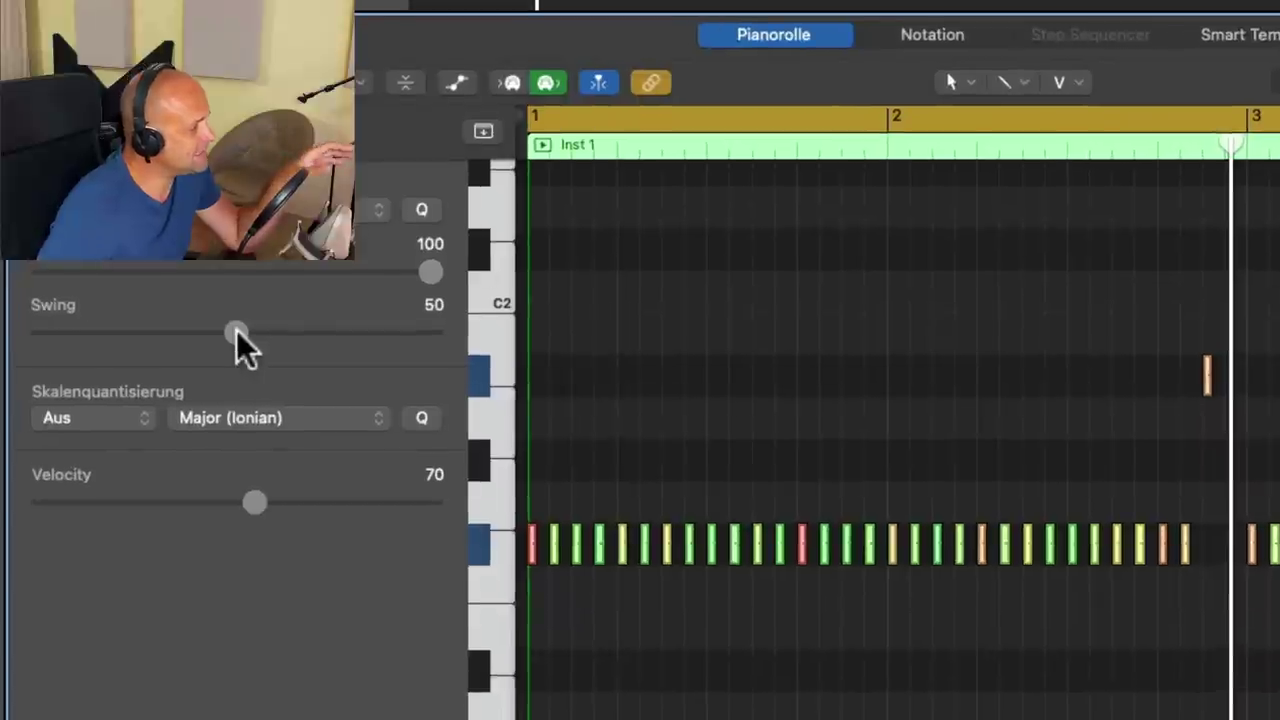
# Try swing values of 64, 67 and 17 on the selected notes, reset swing to 50 and play the straight pattern.
pyautogui.moveTo(236, 330); pyautogui.dragTo(293, 338)
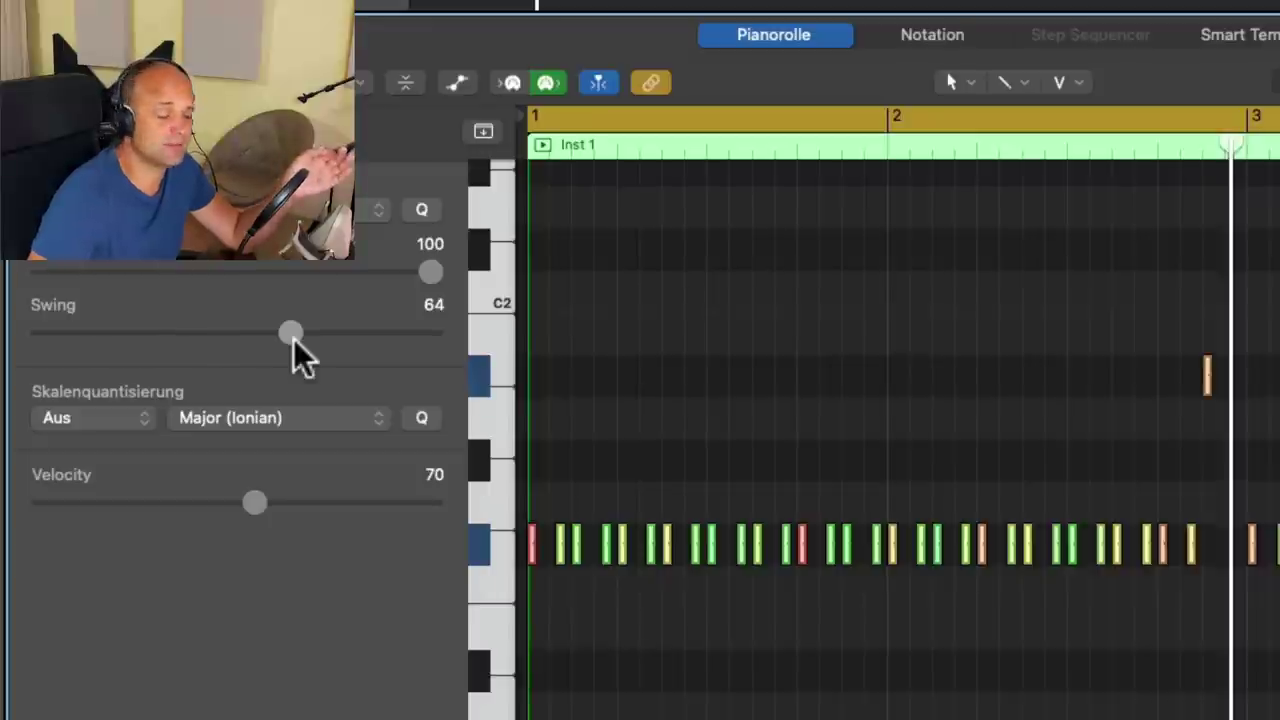
pyautogui.moveTo(293, 338); pyautogui.dragTo(303, 336)
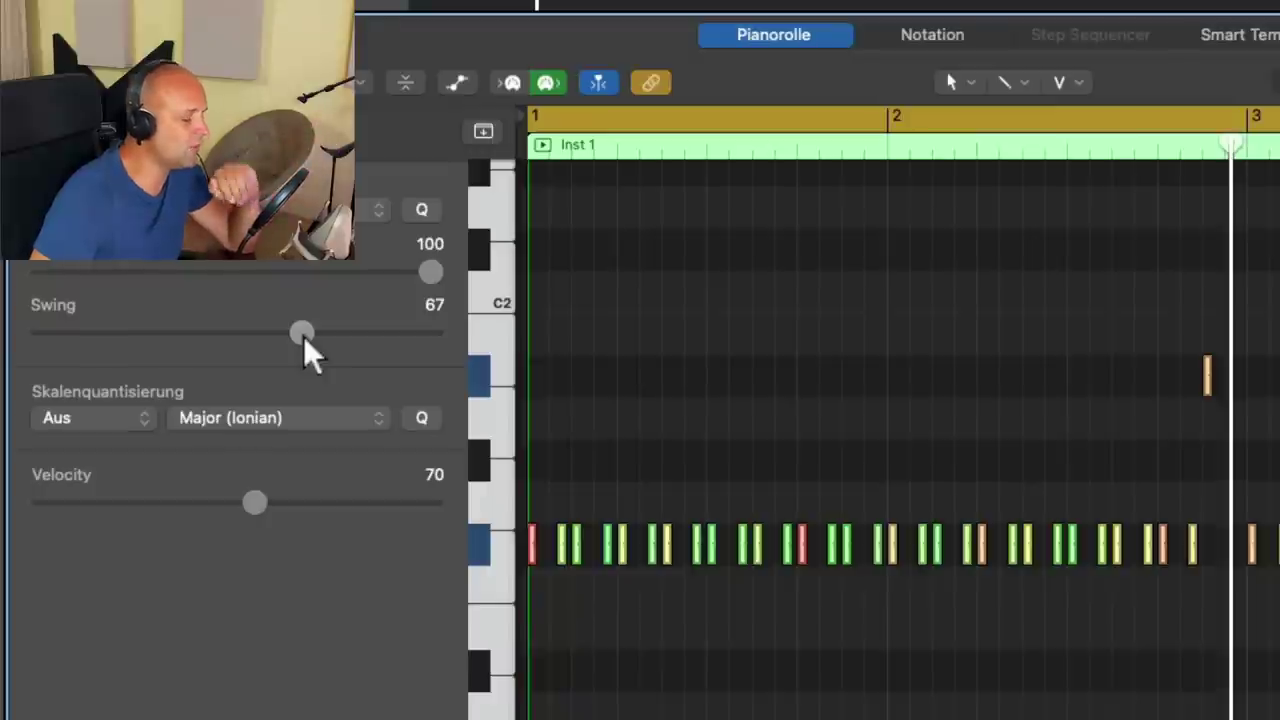
pyautogui.moveTo(303, 336); pyautogui.dragTo(111, 339)
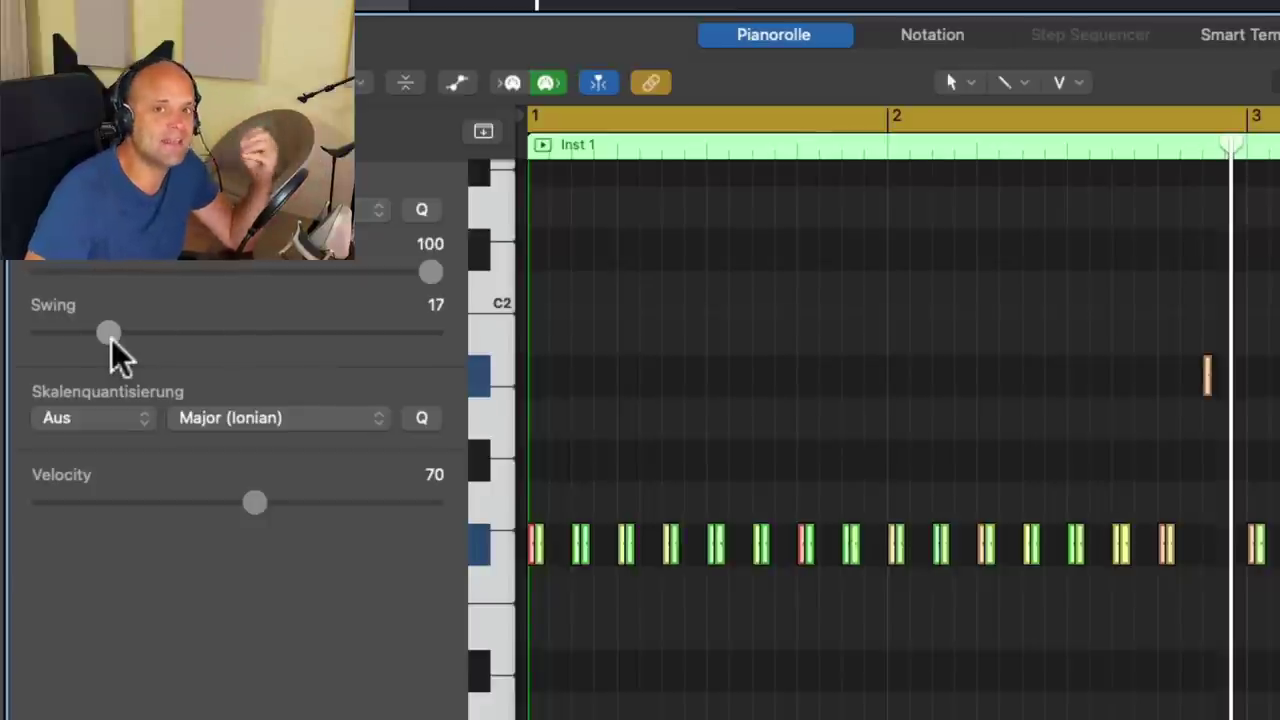
pyautogui.moveTo(111, 339); pyautogui.dragTo(240, 331)
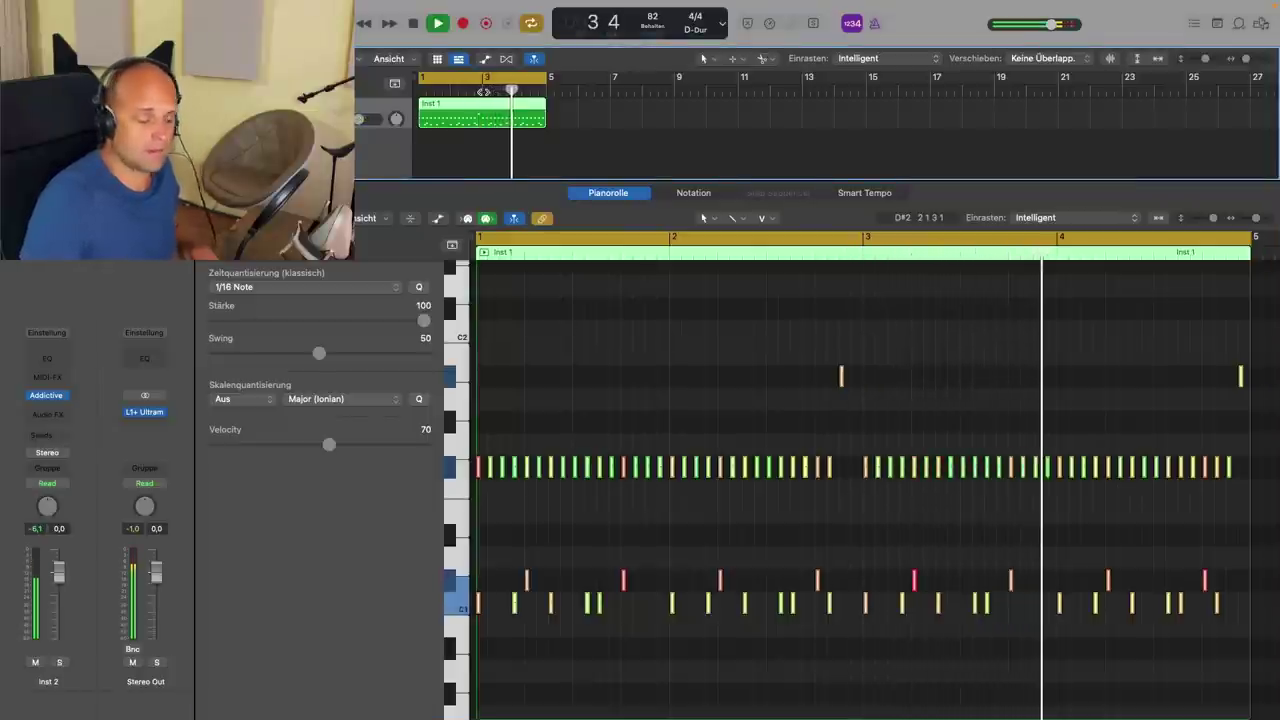
pyautogui.press('space')
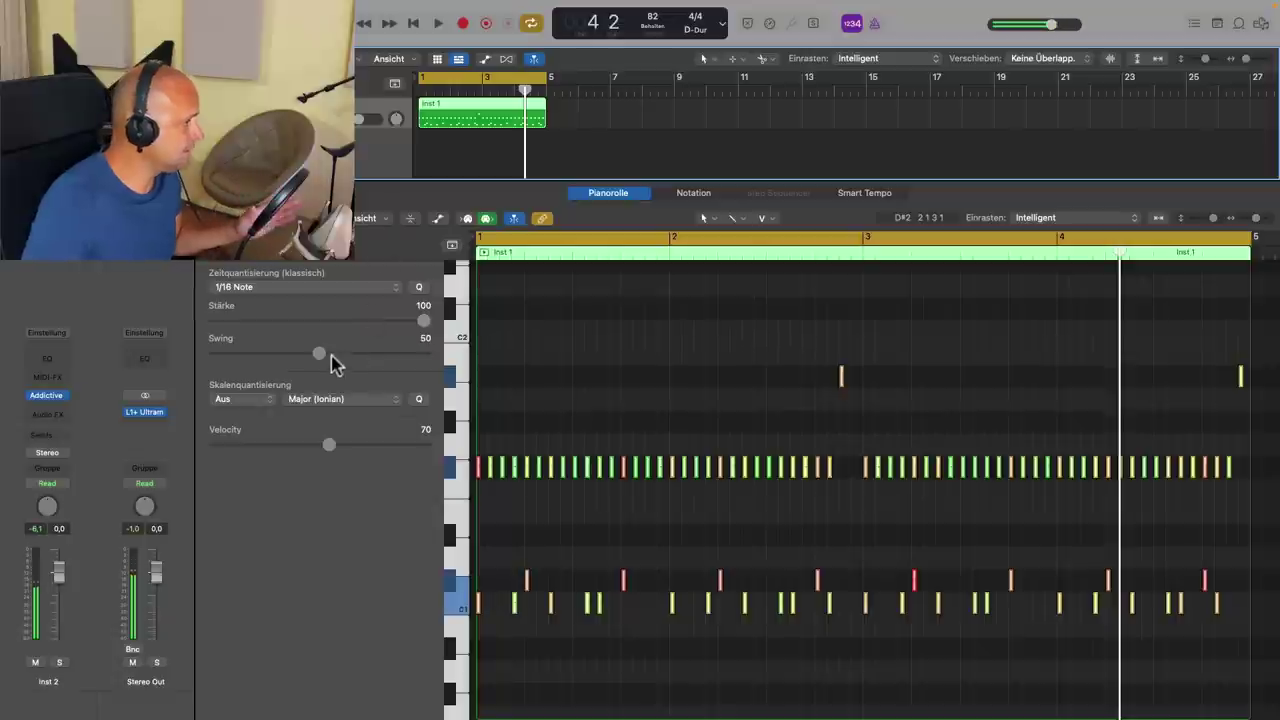
# Set the swing of the selected notes to 66 and audition the groove.
pyautogui.moveTo(326, 353); pyautogui.dragTo(360, 356)
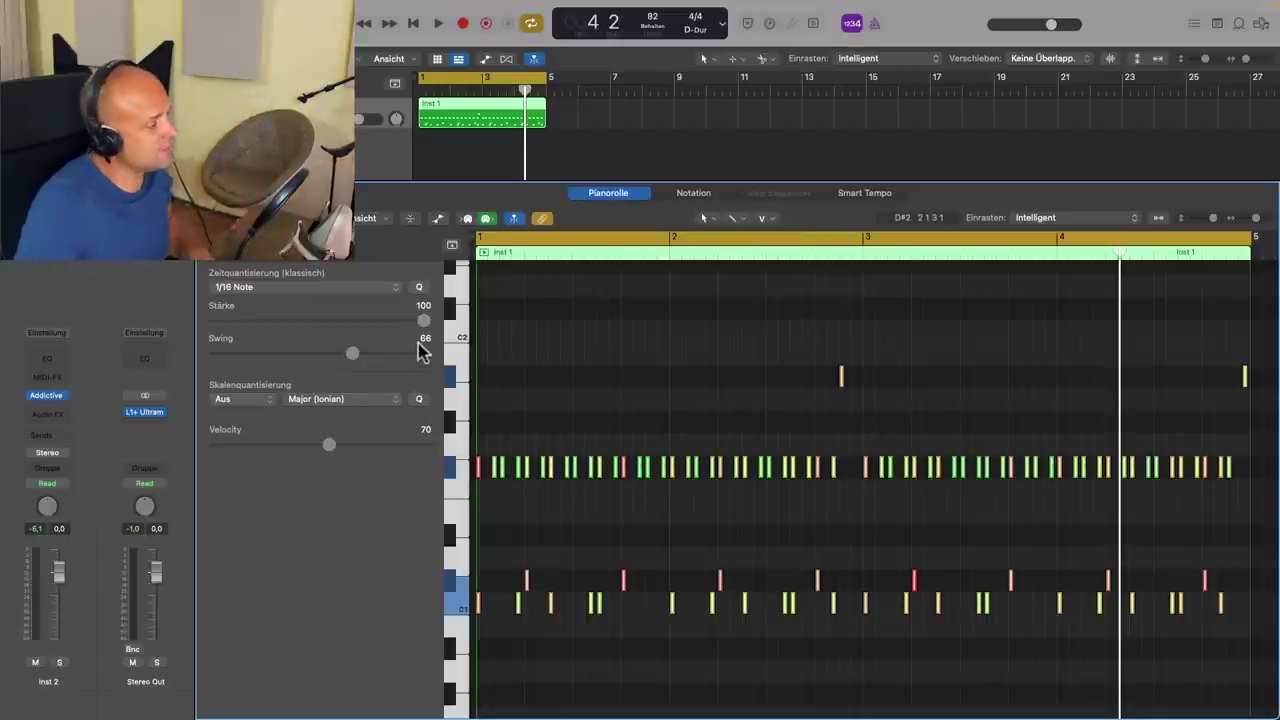
pyautogui.press('space')
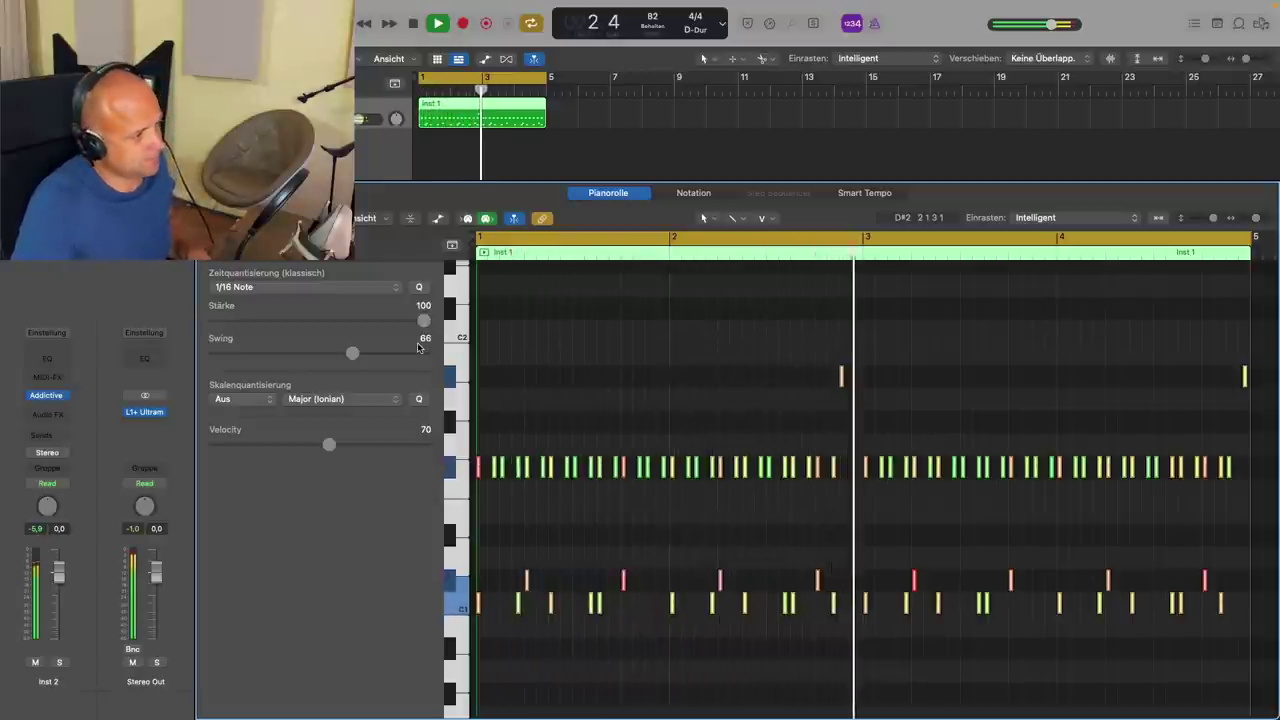
pyautogui.press('space')
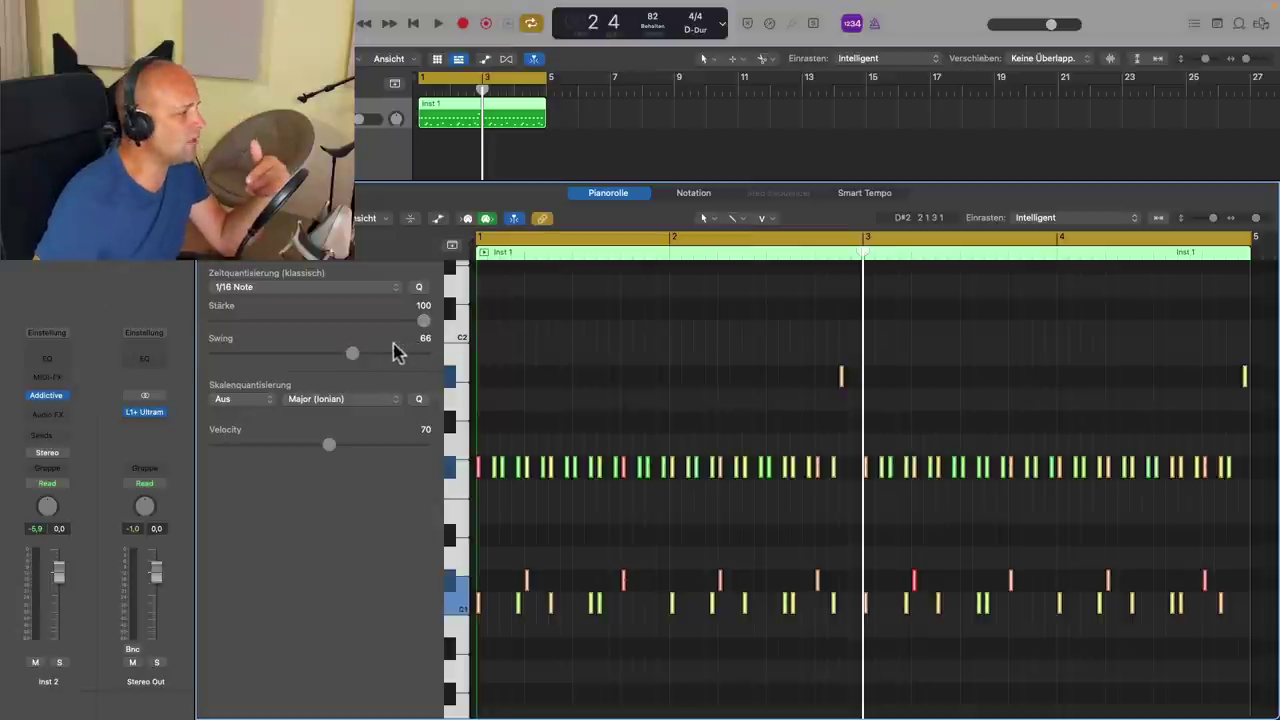
# Raise the swing of the selected notes to 75 and play the pattern.
pyautogui.moveTo(353, 355); pyautogui.dragTo(374, 356)
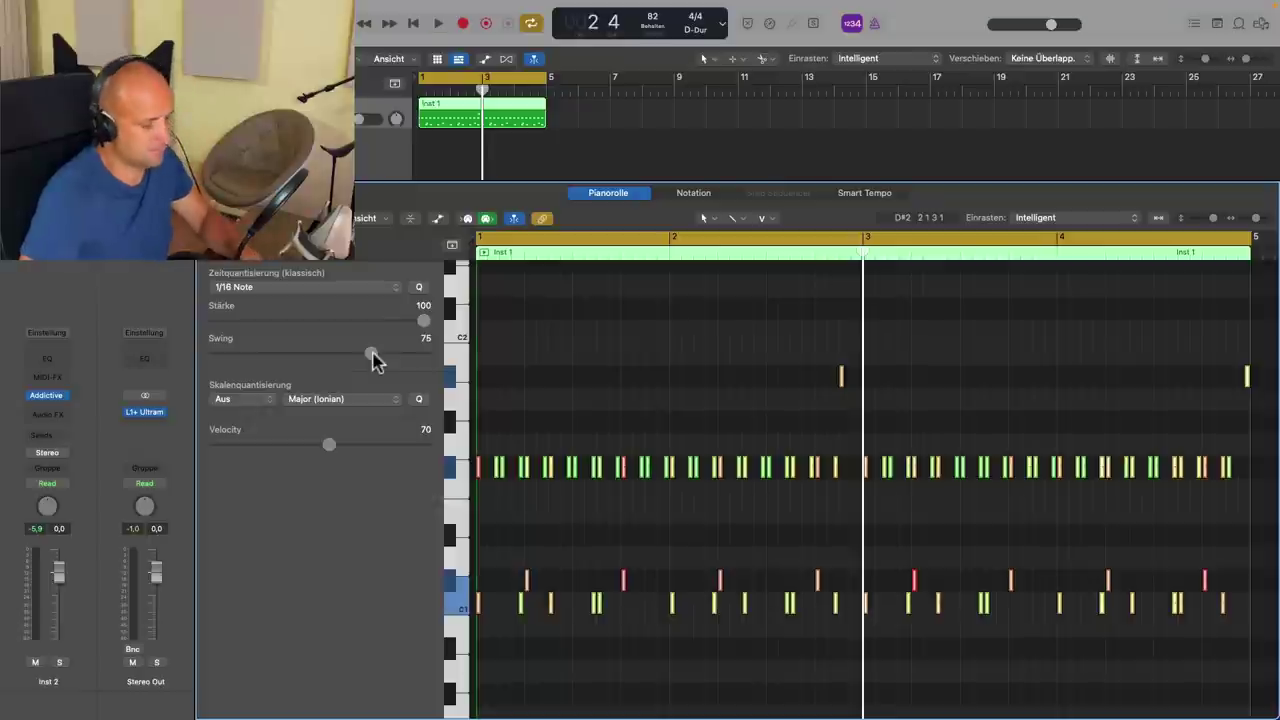
pyautogui.press('space')
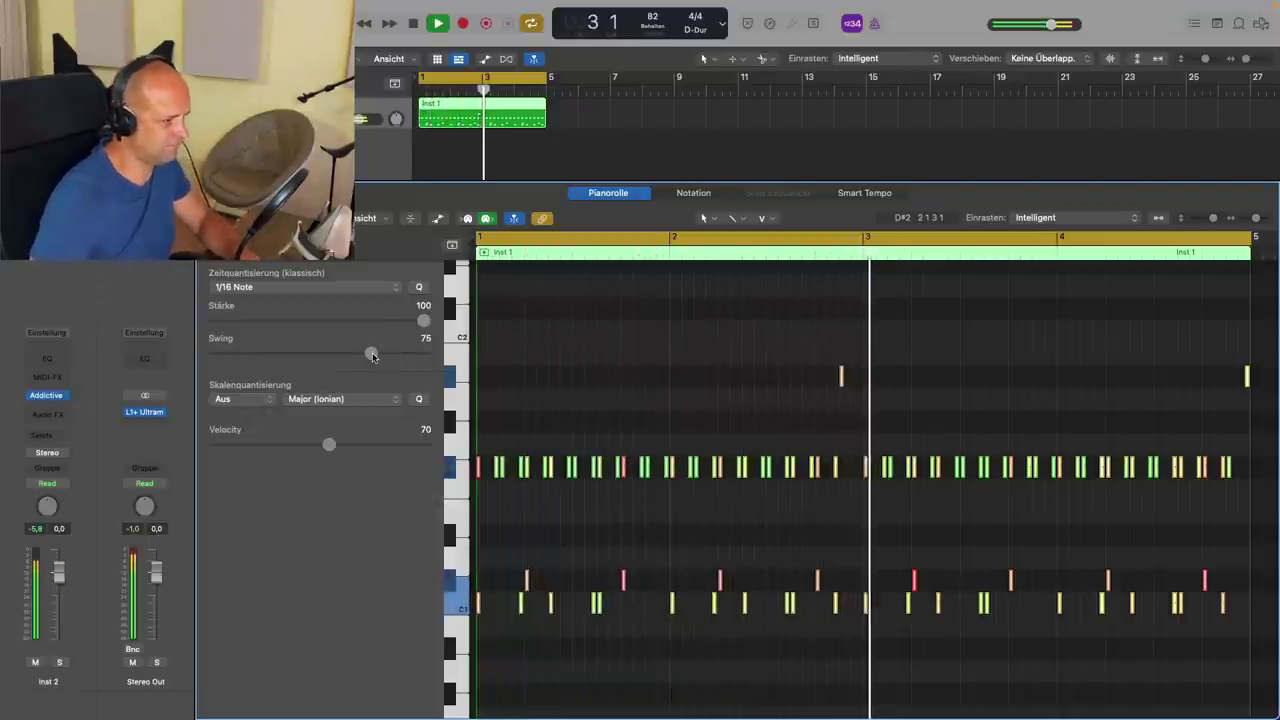
pyautogui.press('space')
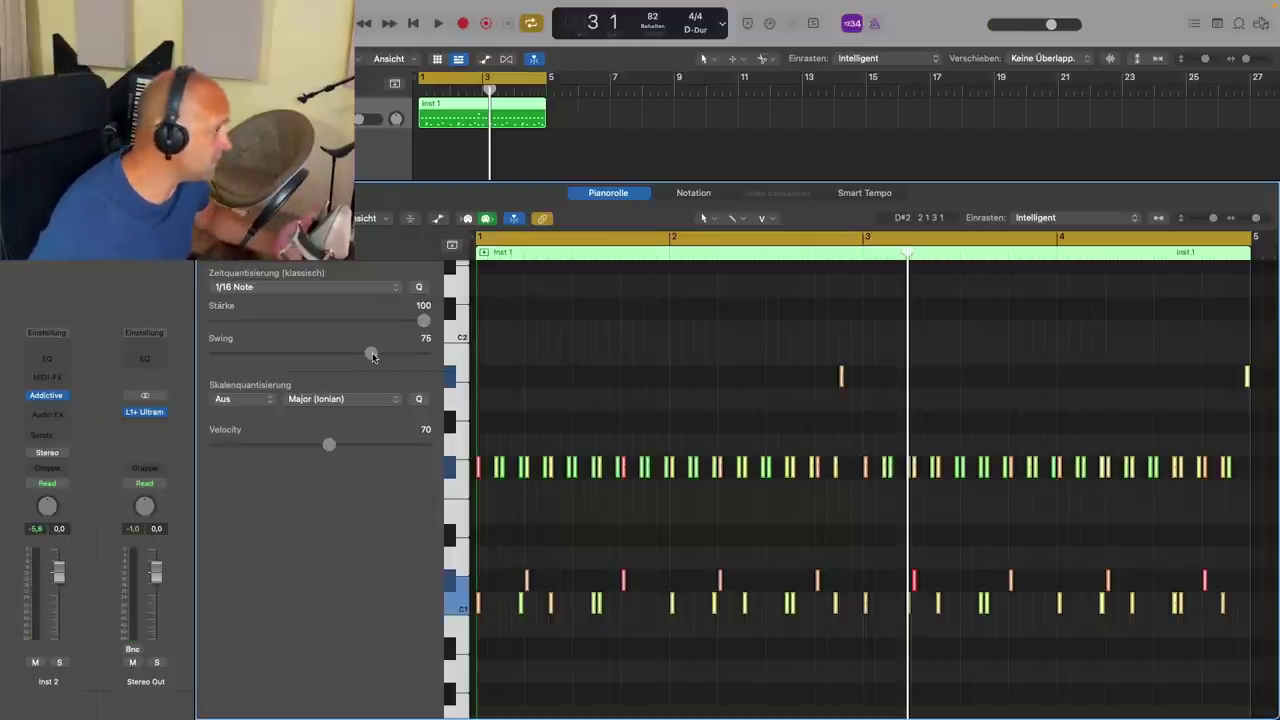
# Try a swing of 89 on the selected notes, listen from bar 3, and reset the swing to 50.
pyautogui.moveTo(374, 361); pyautogui.dragTo(407, 361)
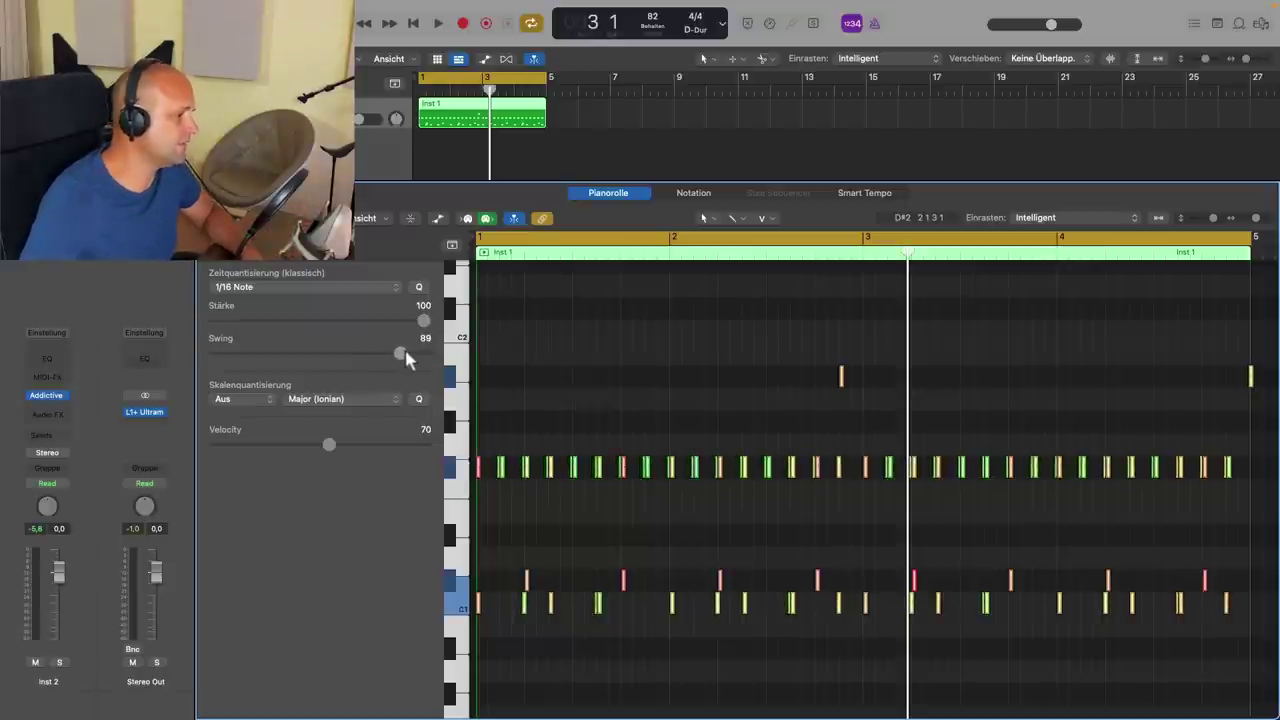
pyautogui.click(866, 258)
pyautogui.press('space')
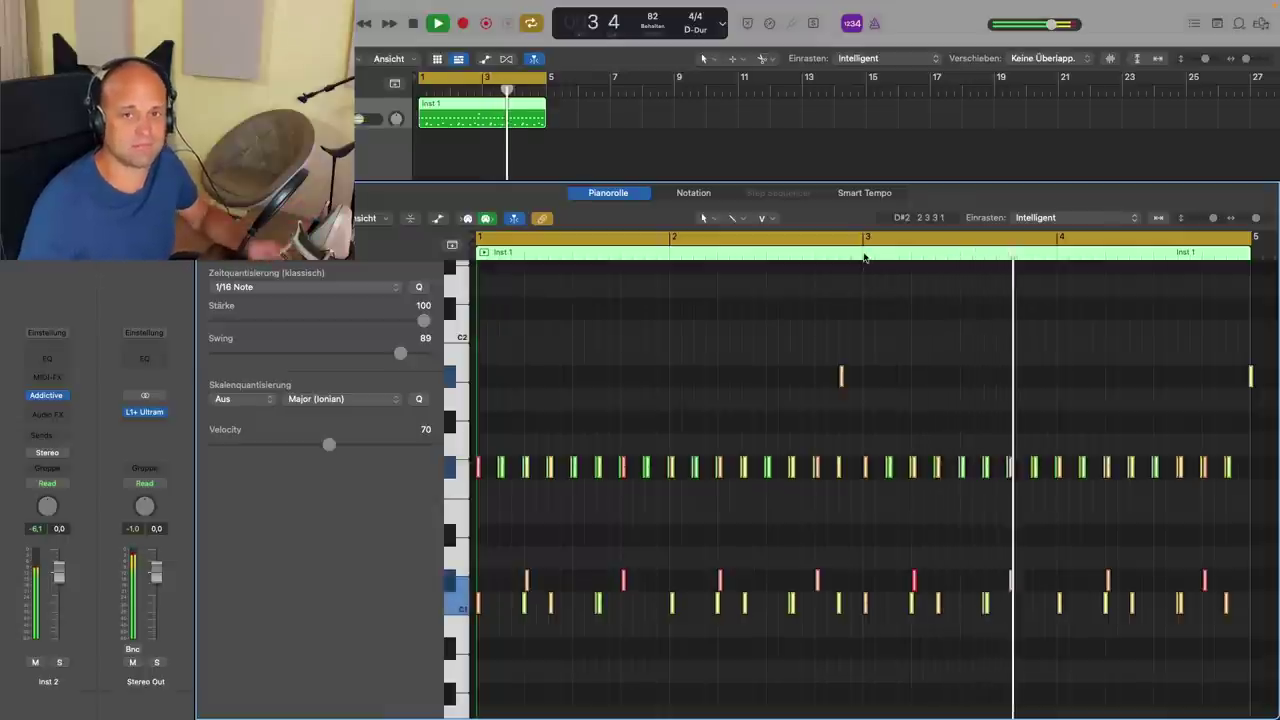
pyautogui.press('space')
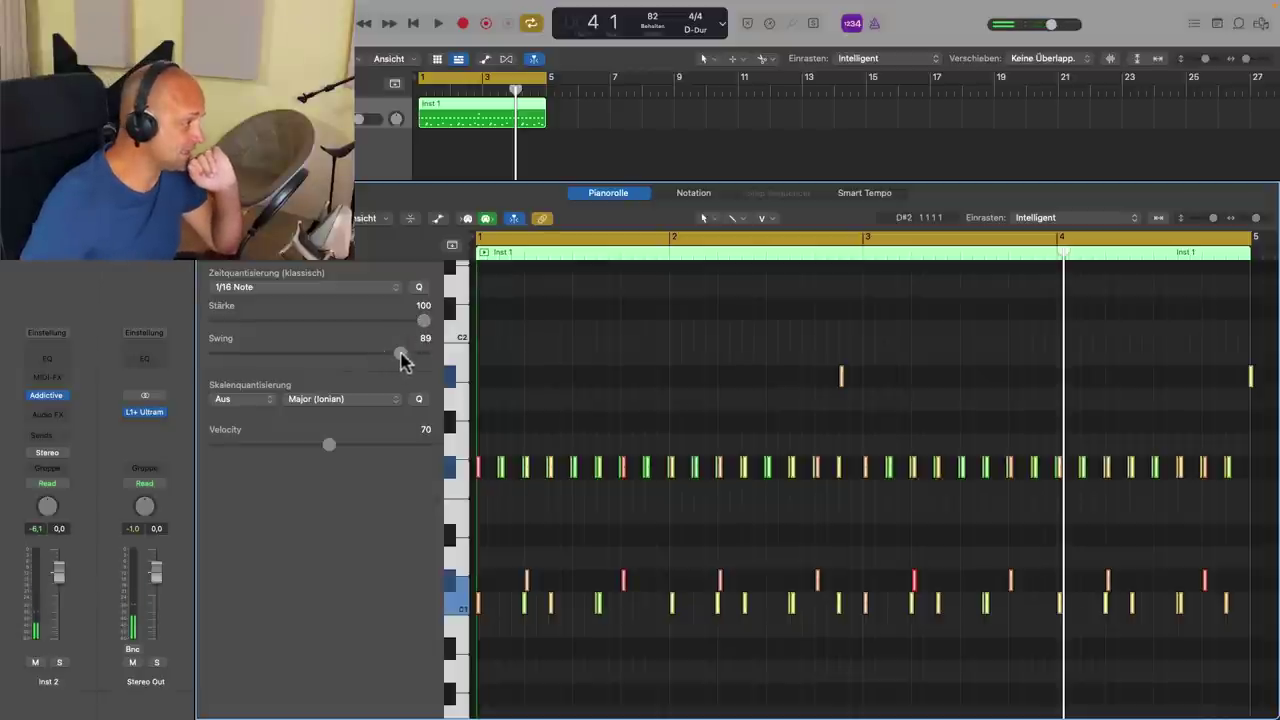
pyautogui.moveTo(400, 358); pyautogui.dragTo(315, 358)
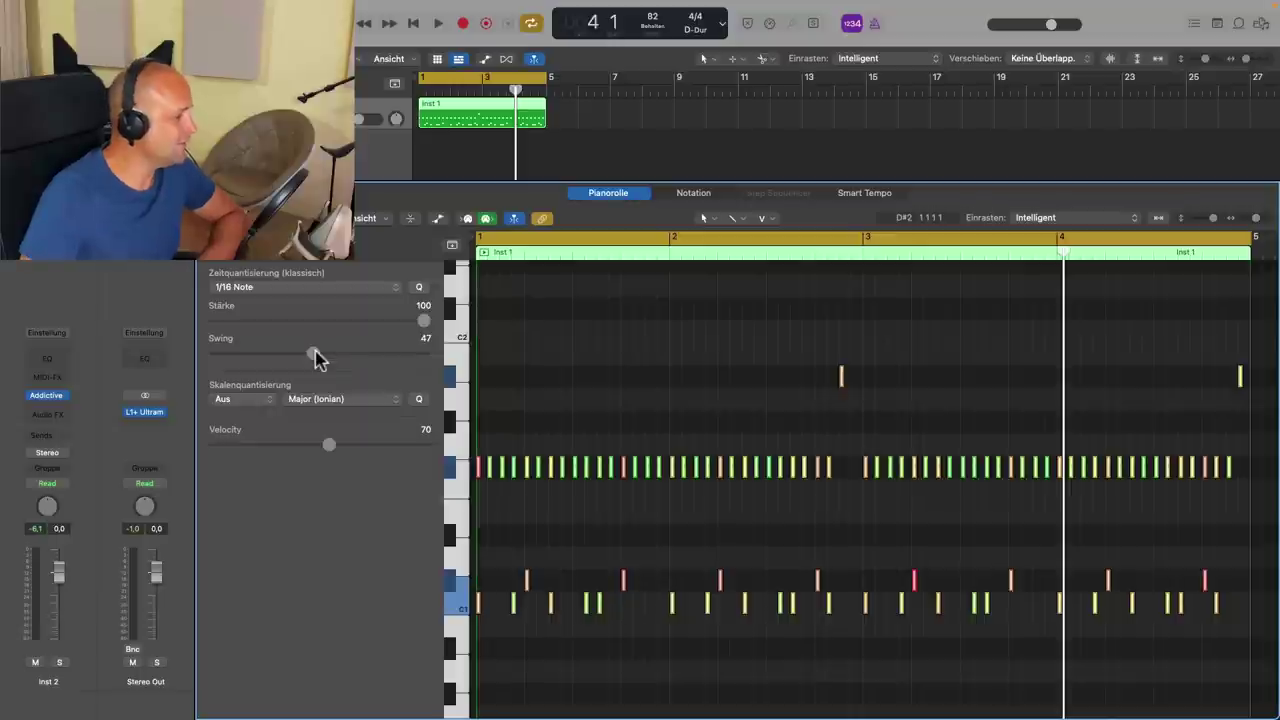
pyautogui.moveTo(315, 353); pyautogui.dragTo(320, 354)
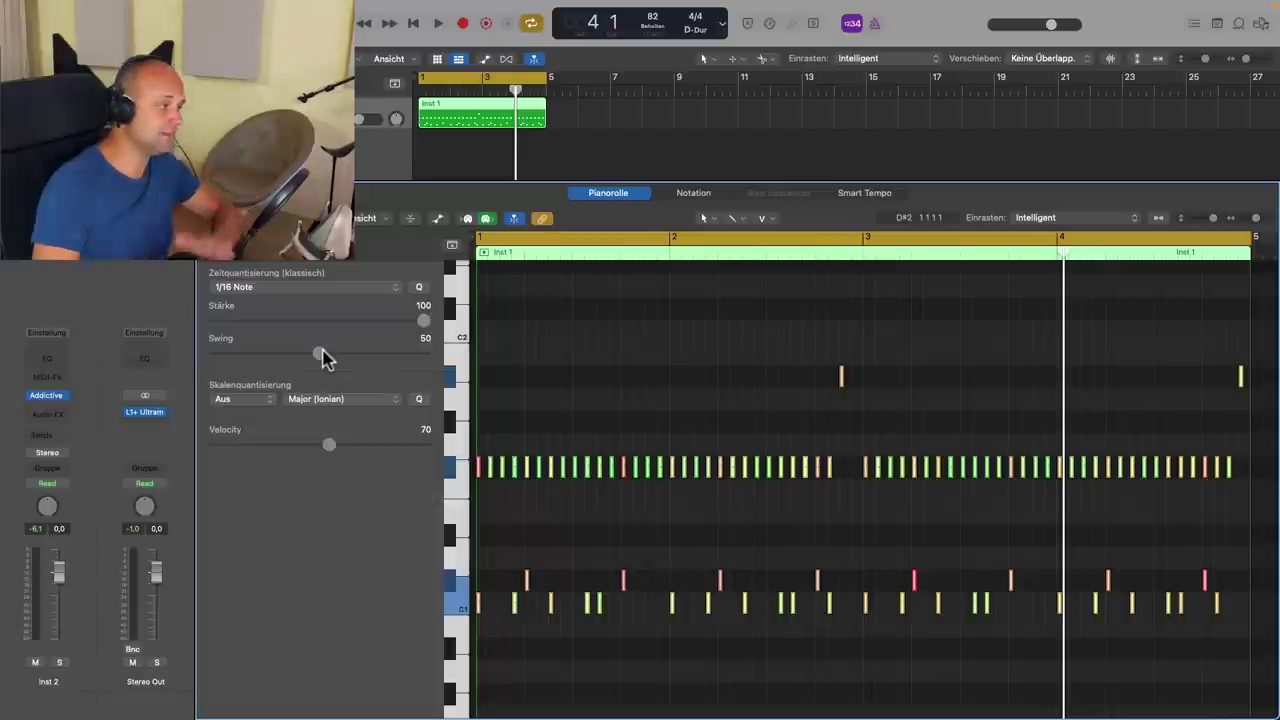
# Audition the selected notes with a negative swing of 33 during playback, and reset the swing to 50.
pyautogui.press('space')
pyautogui.moveTo(322, 352); pyautogui.dragTo(269, 346)
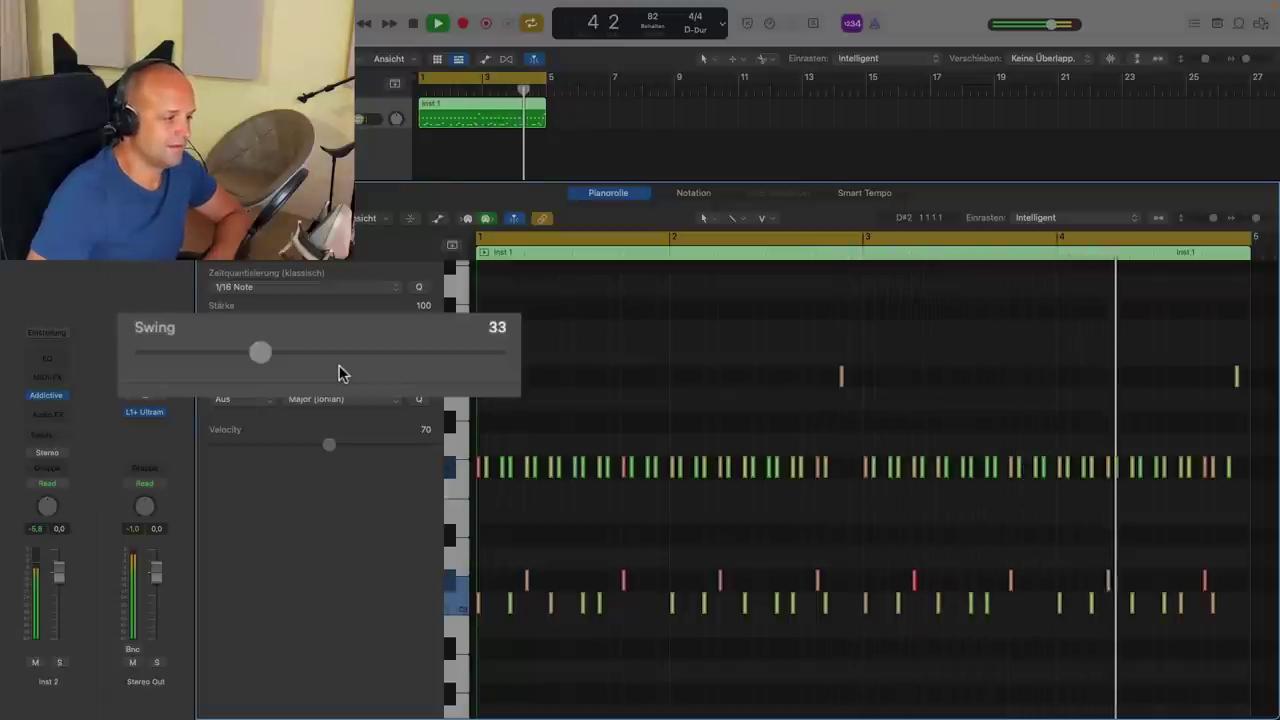
pyautogui.press('space')
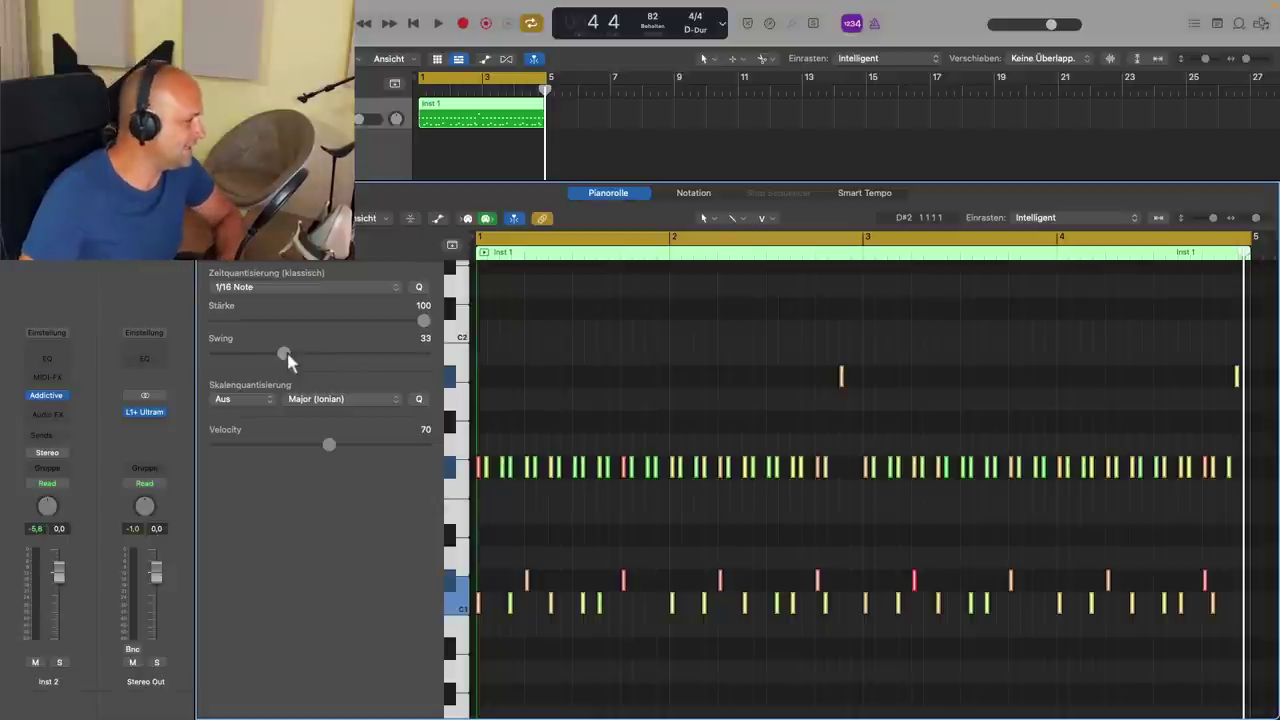
pyautogui.moveTo(287, 352); pyautogui.dragTo(323, 356)
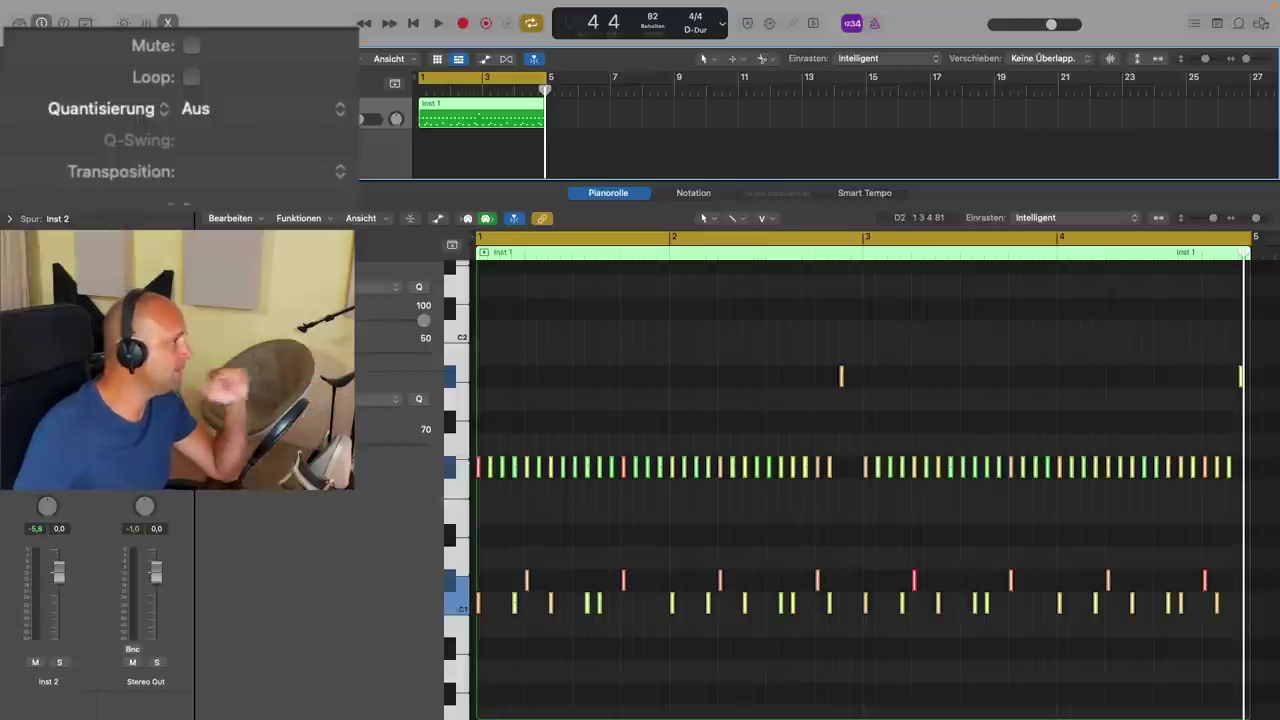
# Set the Inst 1 region's quantization parameter to 1/16 Note and play the region.
pyautogui.click(346, 108)
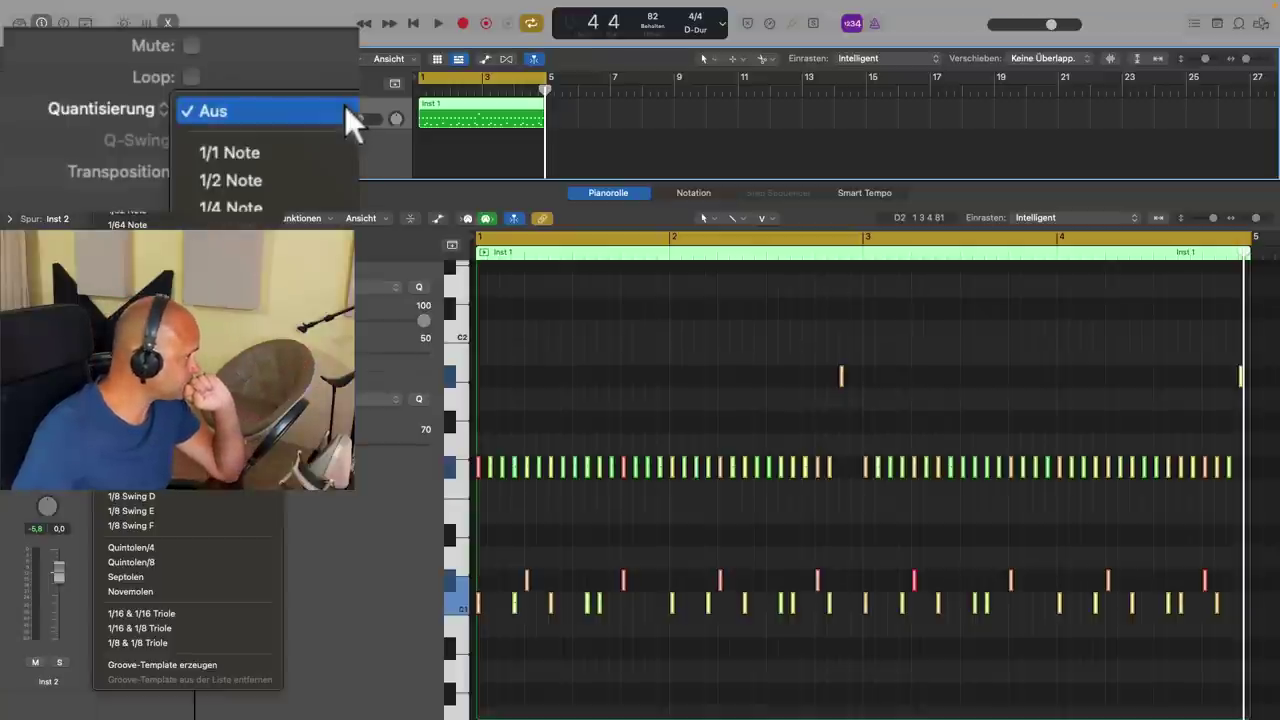
pyautogui.click(140, 196)
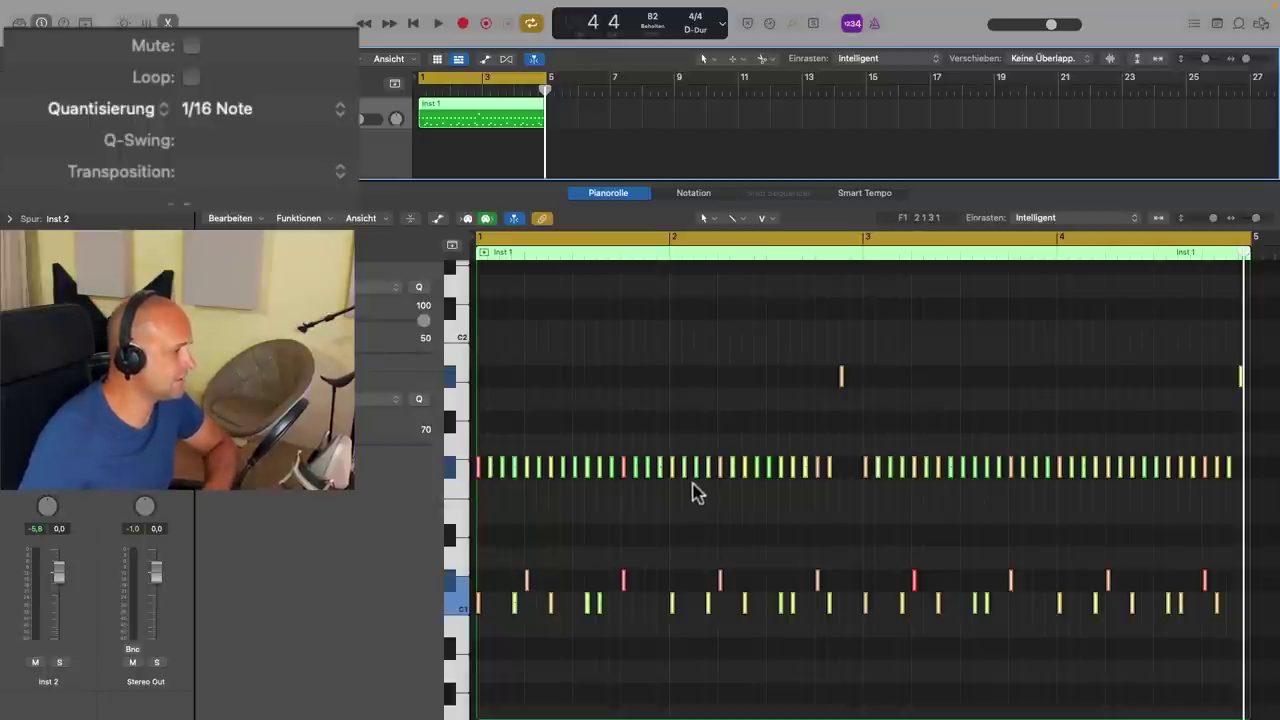
pyautogui.press('space')
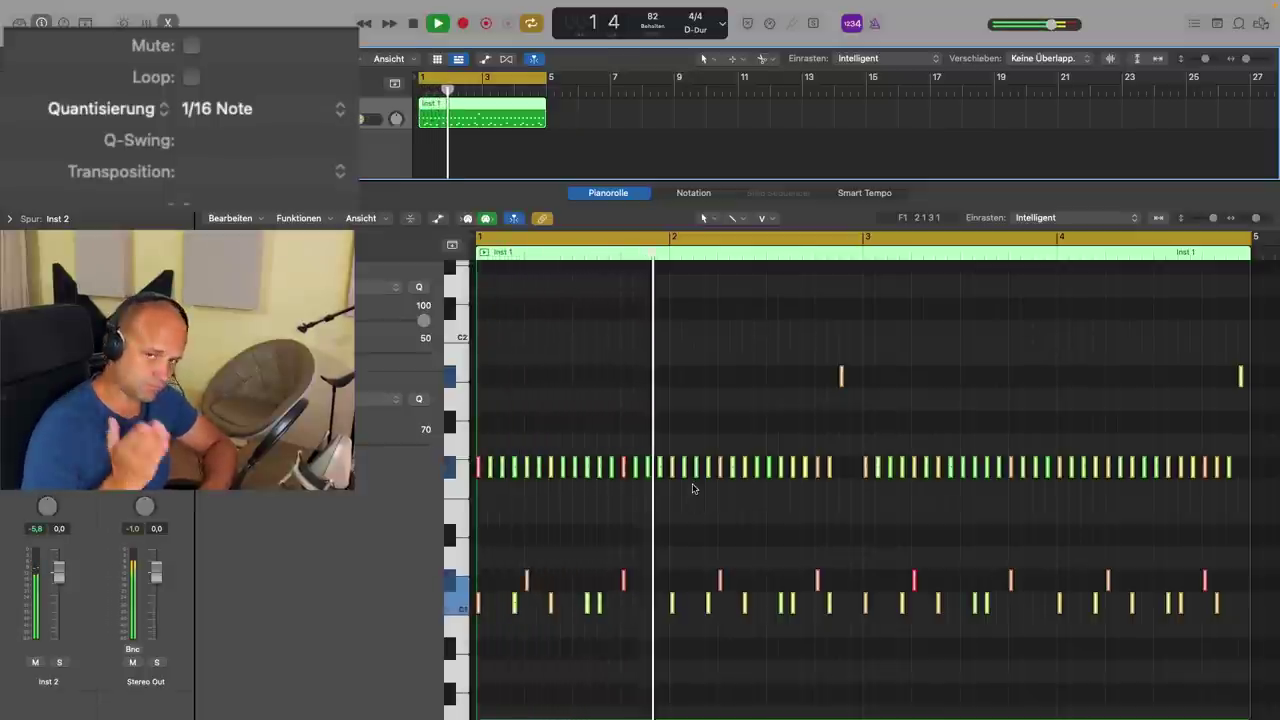
# Stop playback, try adjusting the Inst 1 region's Q-Swing, and reselect the region in the arrangement.
pyautogui.press('space')
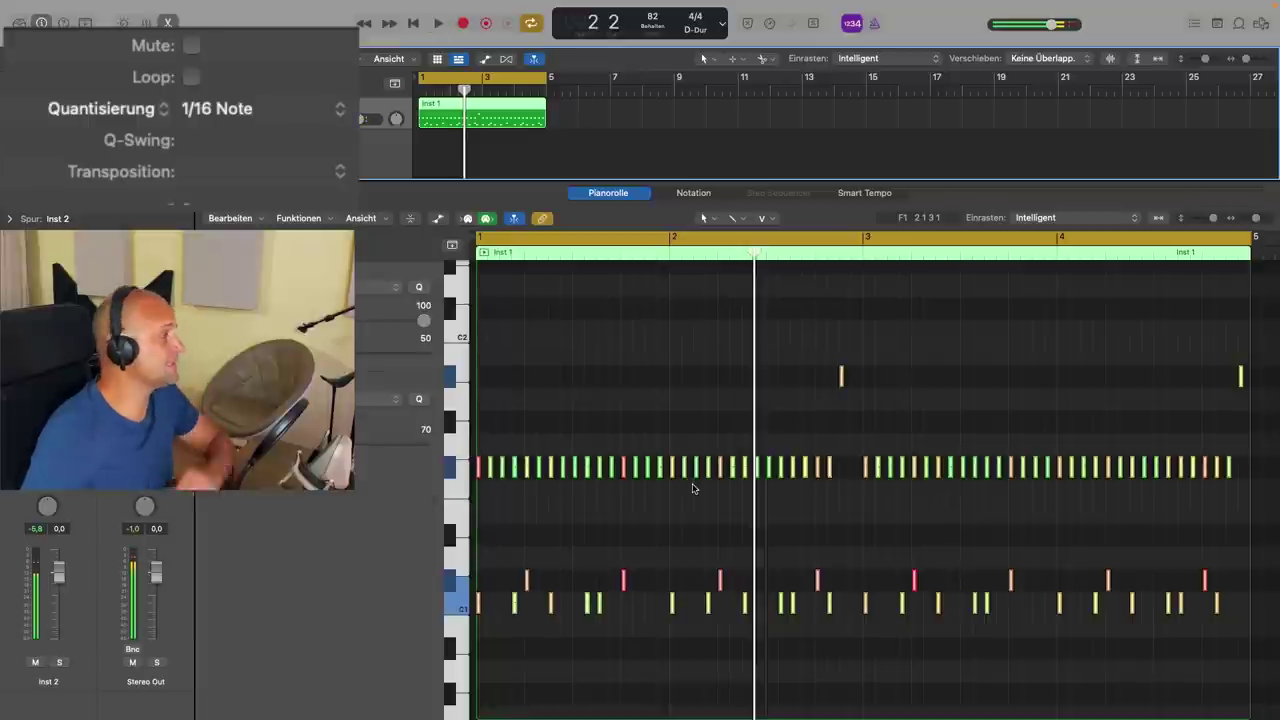
pyautogui.moveTo(194, 137); pyautogui.dragTo(194, 80)
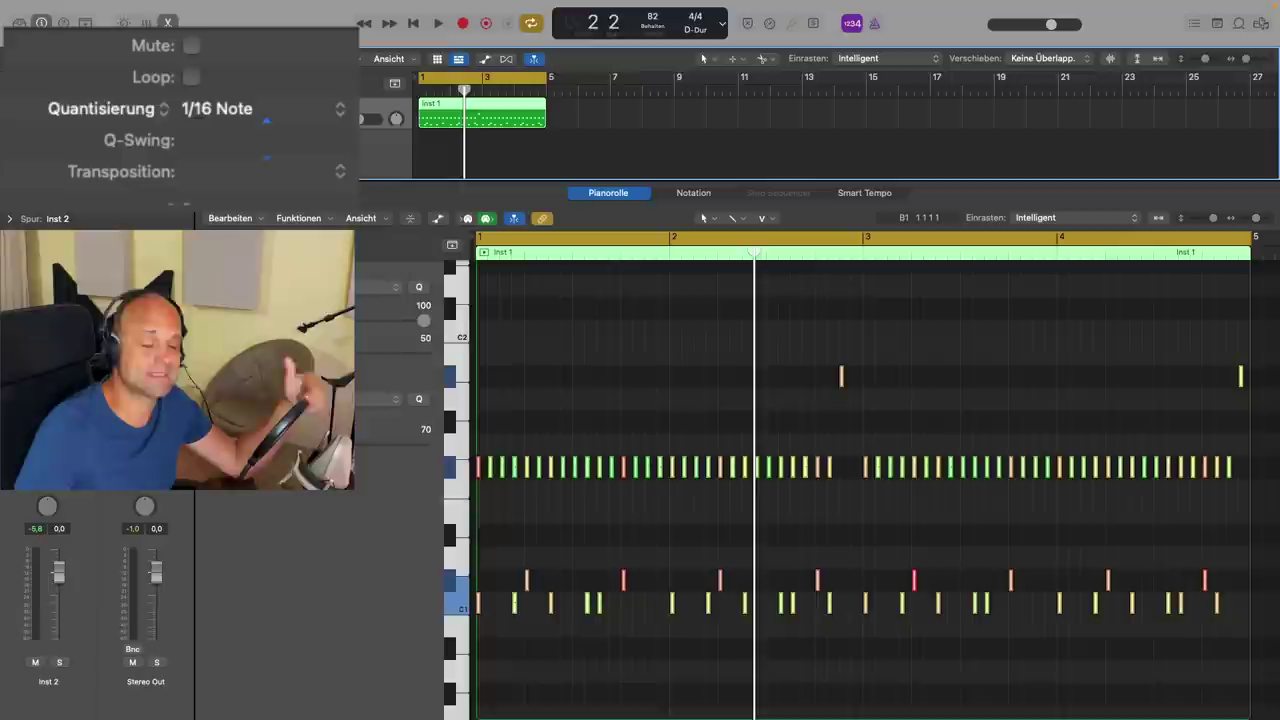
pyautogui.moveTo(196, 140); pyautogui.dragTo(196, 141)
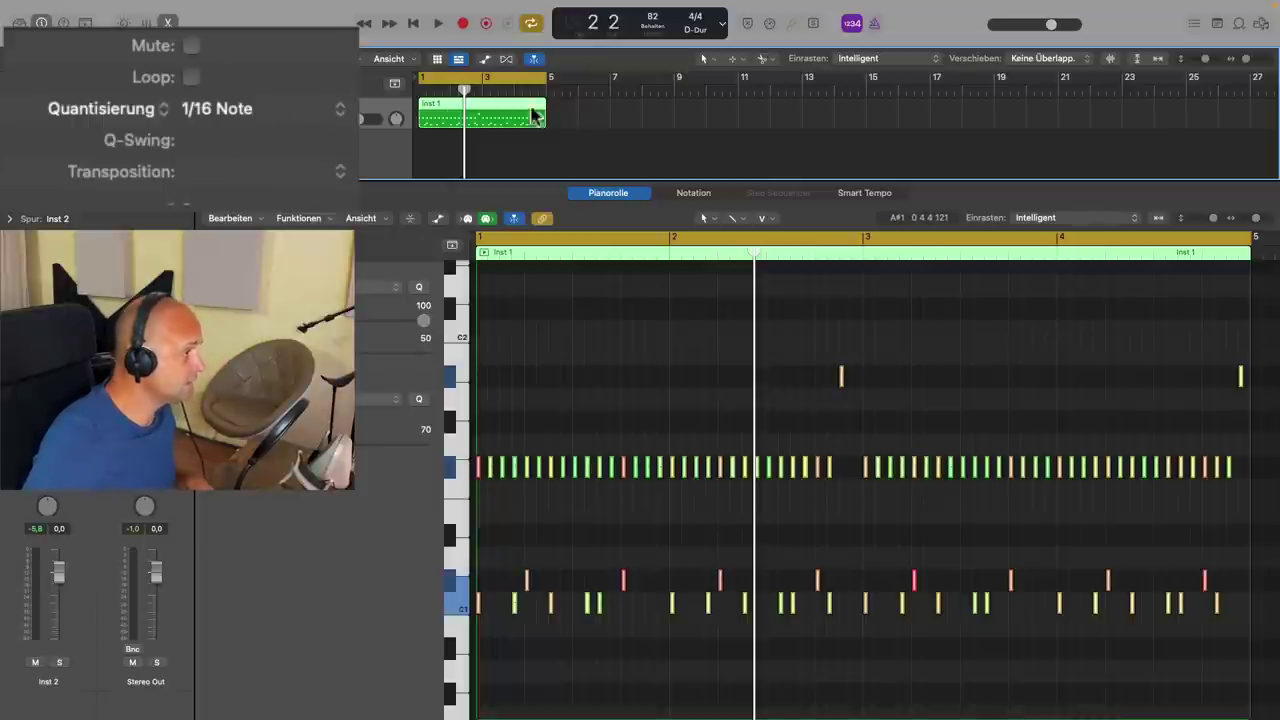
pyautogui.click(600, 114)
pyautogui.click(514, 114)
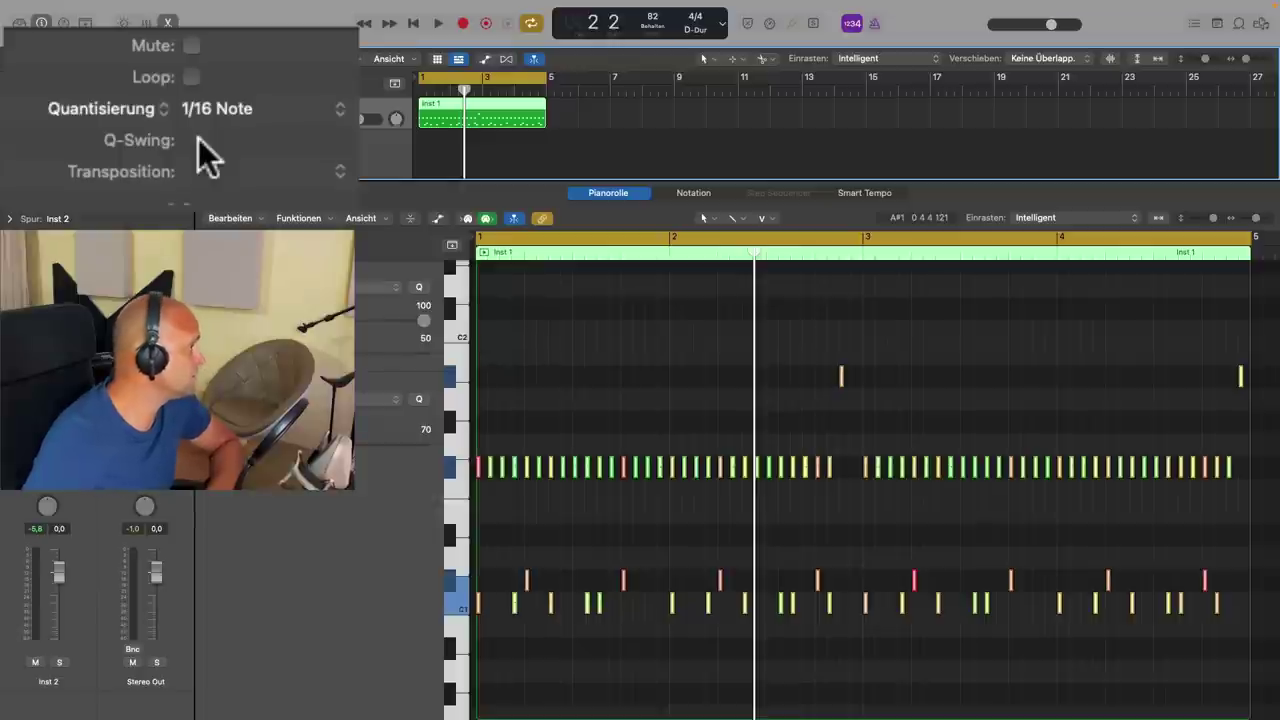
# Play the Inst 1 region while trying a Q-Swing of 66% and 76%, set it to 33%, and stop playback.
pyautogui.press('space')
pyautogui.moveTo(197, 139); pyautogui.dragTo(198, 93)
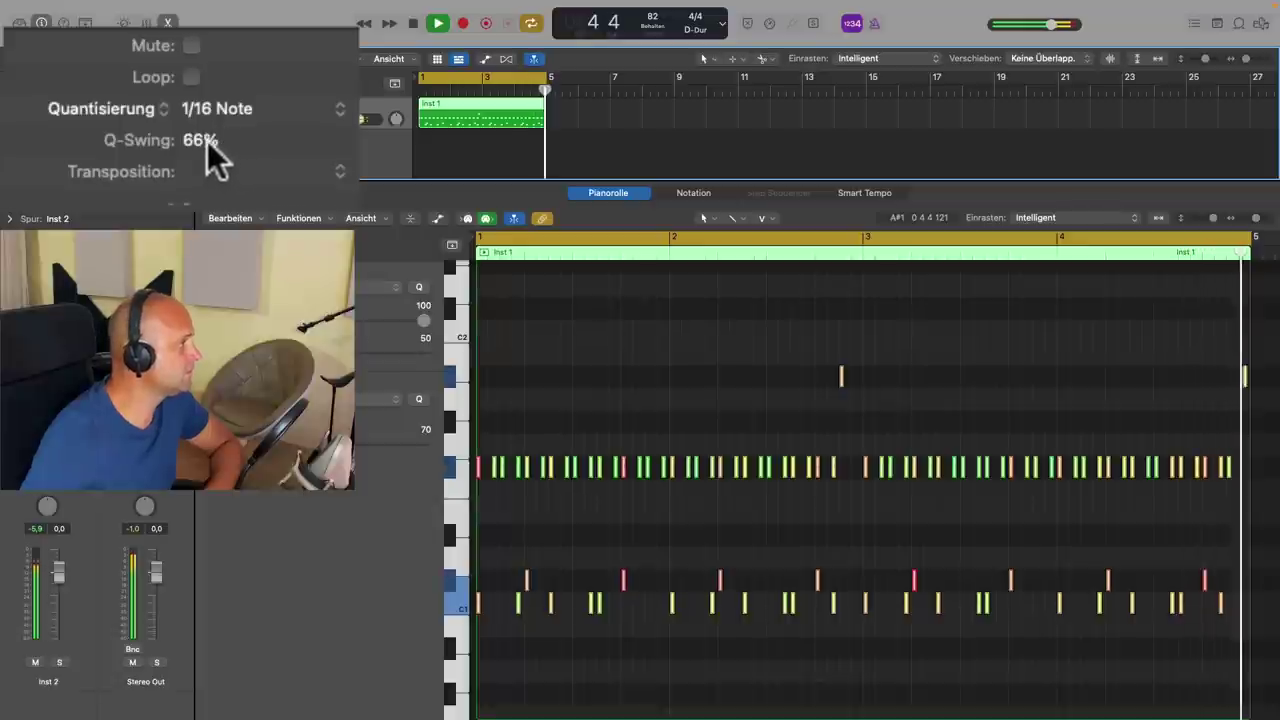
pyautogui.moveTo(206, 136); pyautogui.dragTo(196, 95)
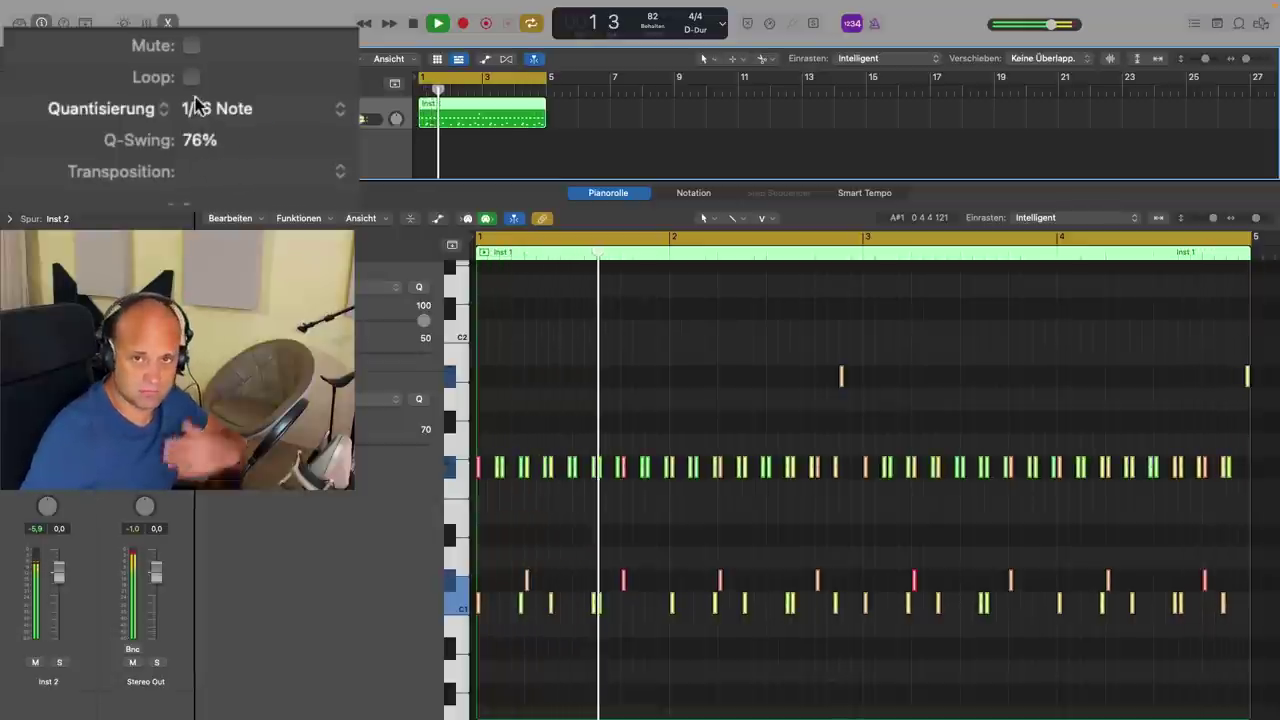
pyautogui.moveTo(204, 135); pyautogui.dragTo(204, 242)
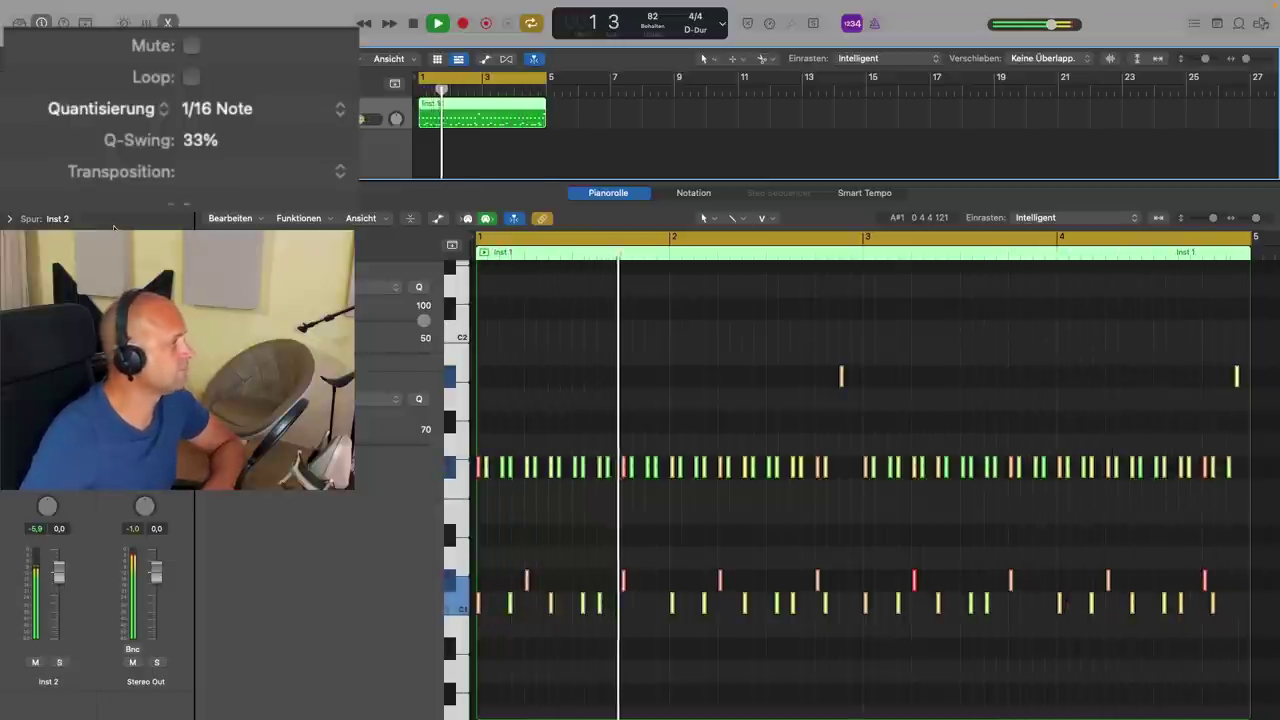
pyautogui.press('space')
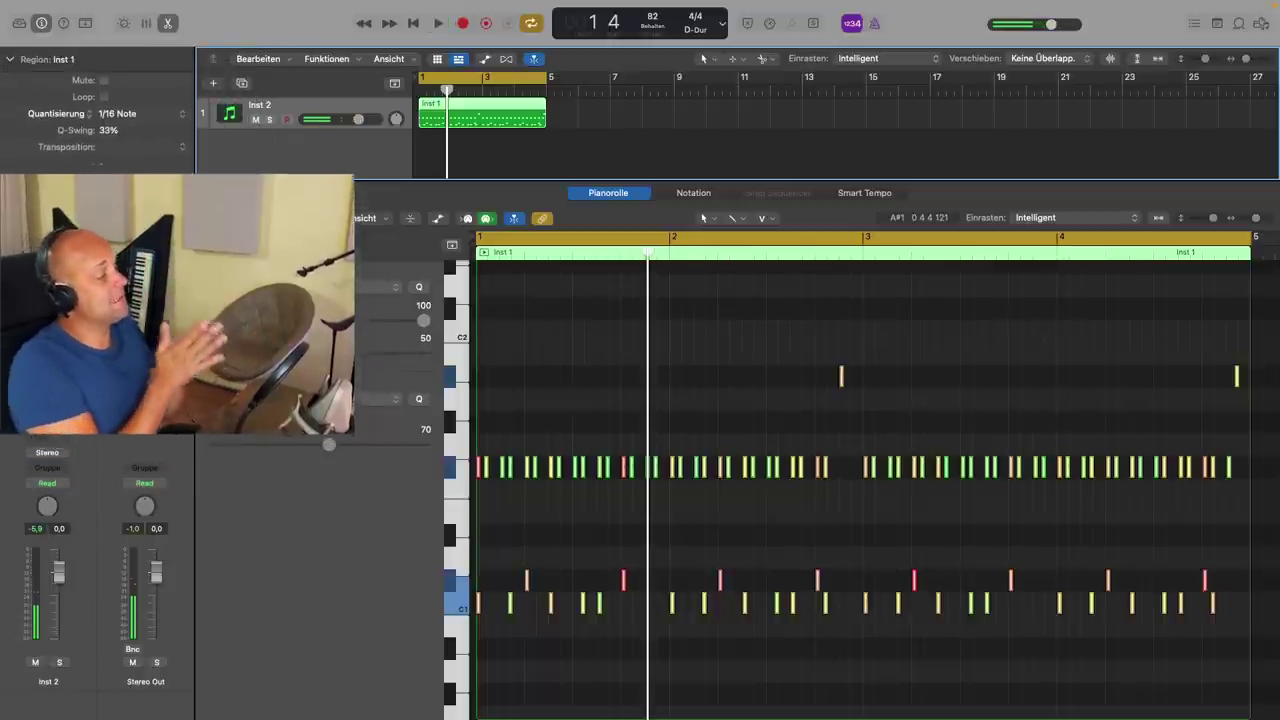